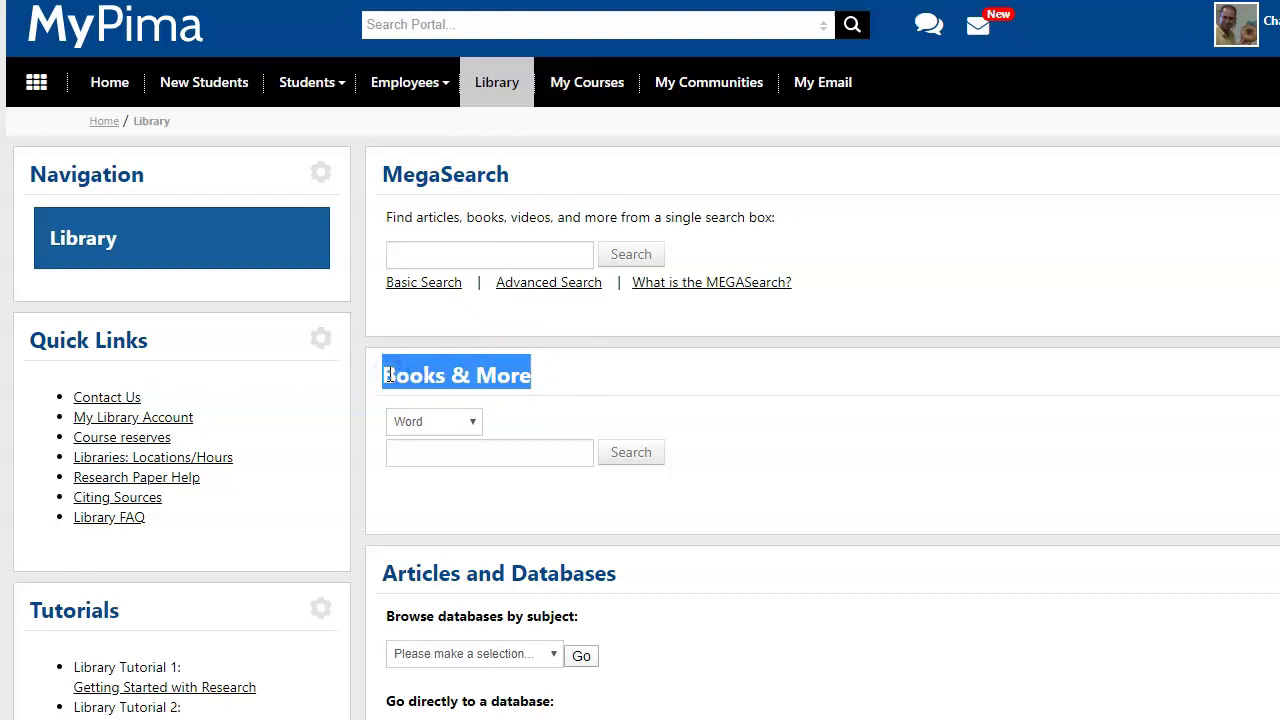
Under Articles and Databases, browse library databases by the Controversial Issues subject.
{"action": "scroll", "coordinate": [614, 363], "scroll_direction": "down", "scroll_amount": 3}
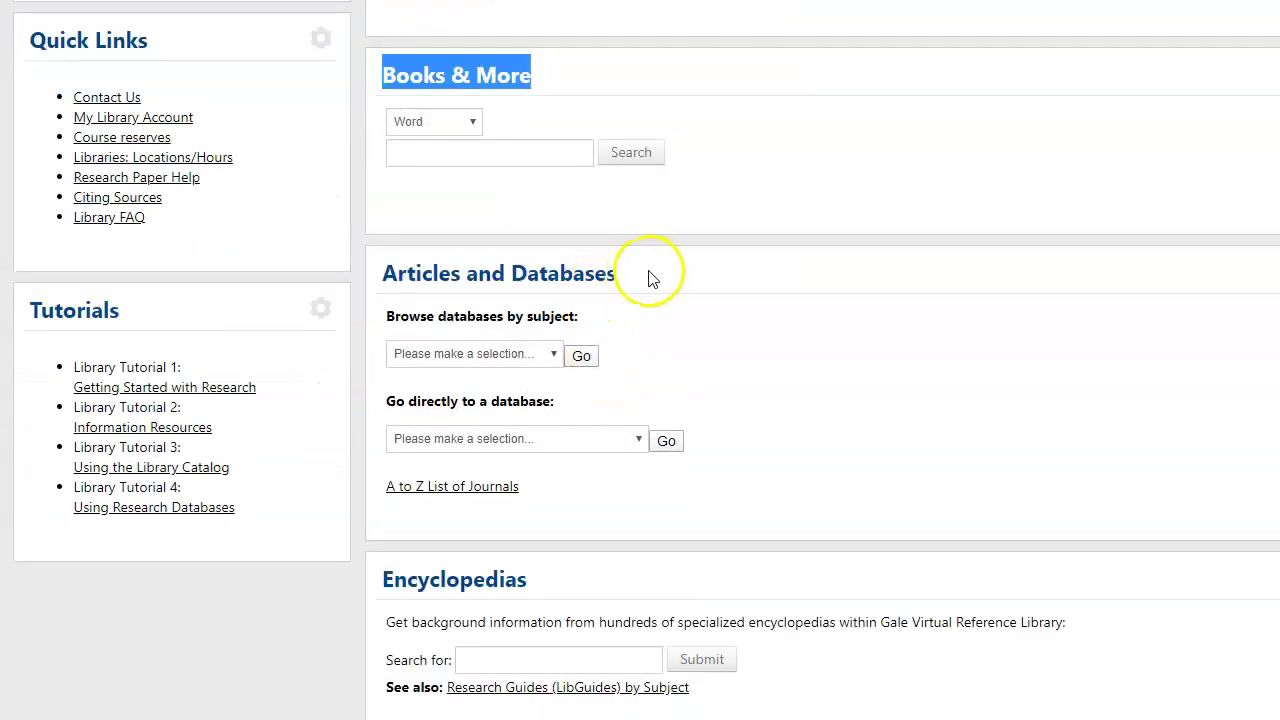
{"action": "left_click_drag", "start_coordinate": [634, 271], "coordinate": [386, 268]}
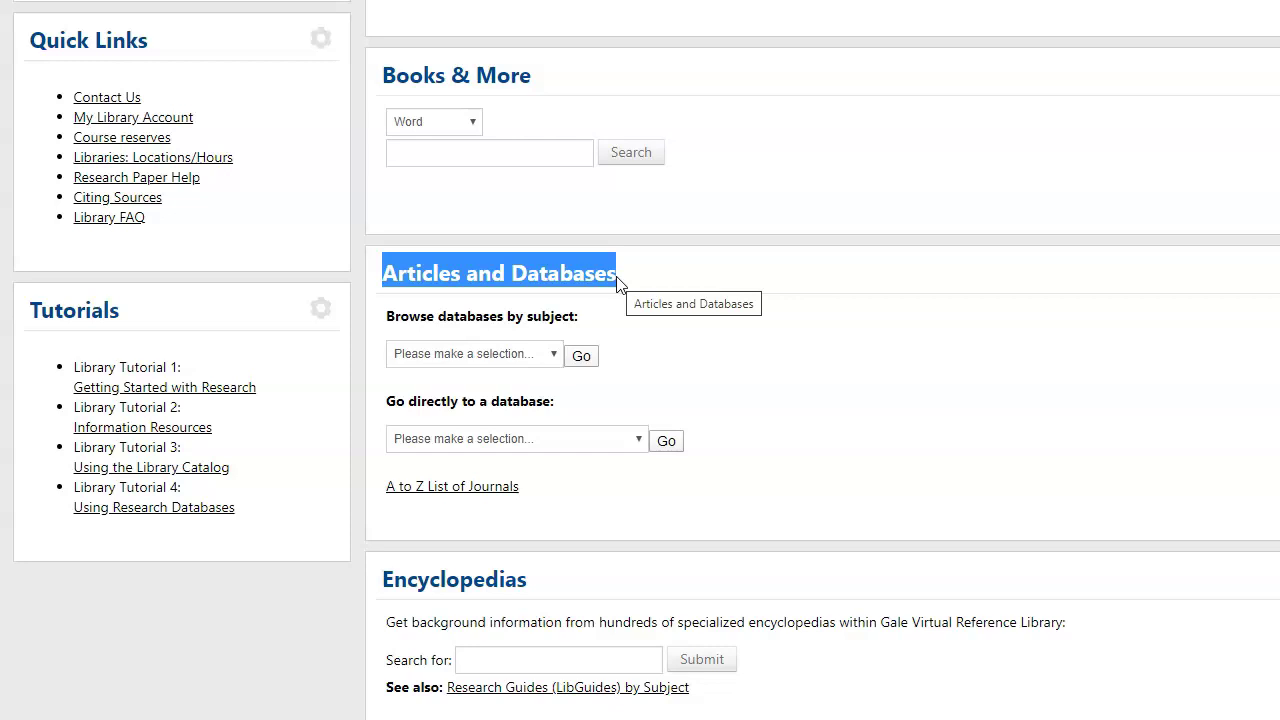
{"action": "left_click_drag", "start_coordinate": [384, 316], "coordinate": [573, 316]}
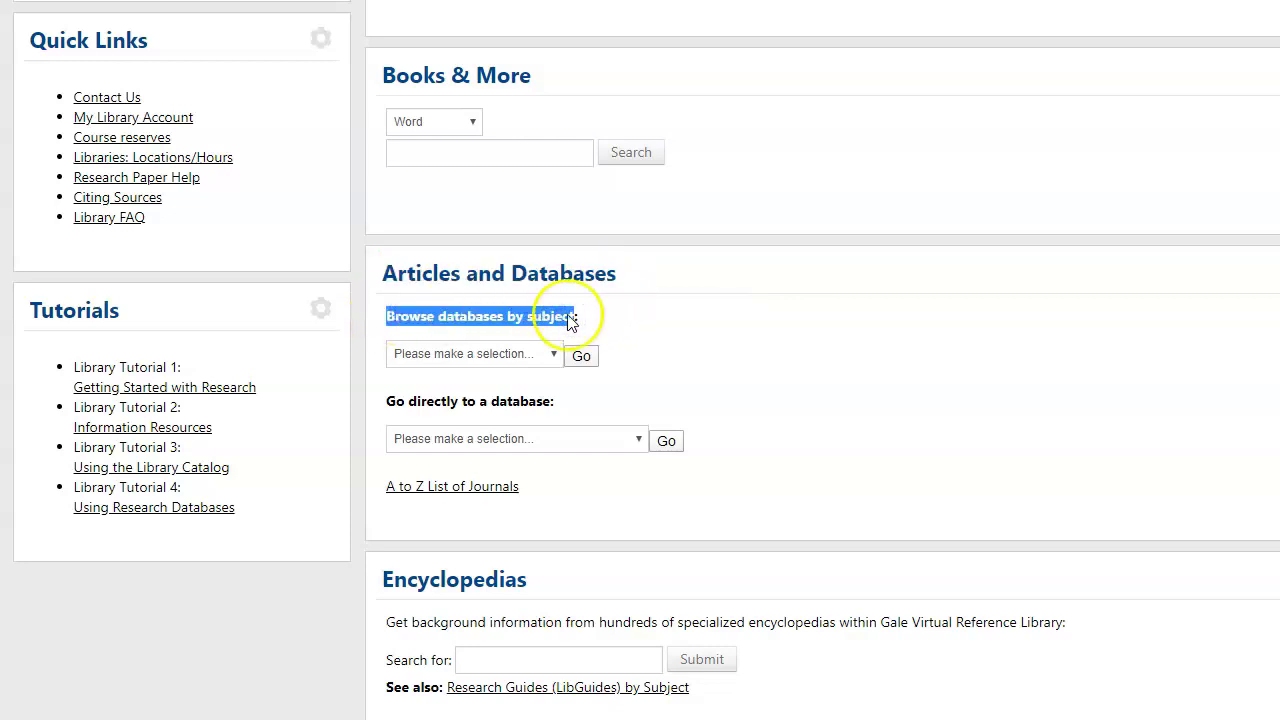
{"action": "left_click", "coordinate": [551, 356]}
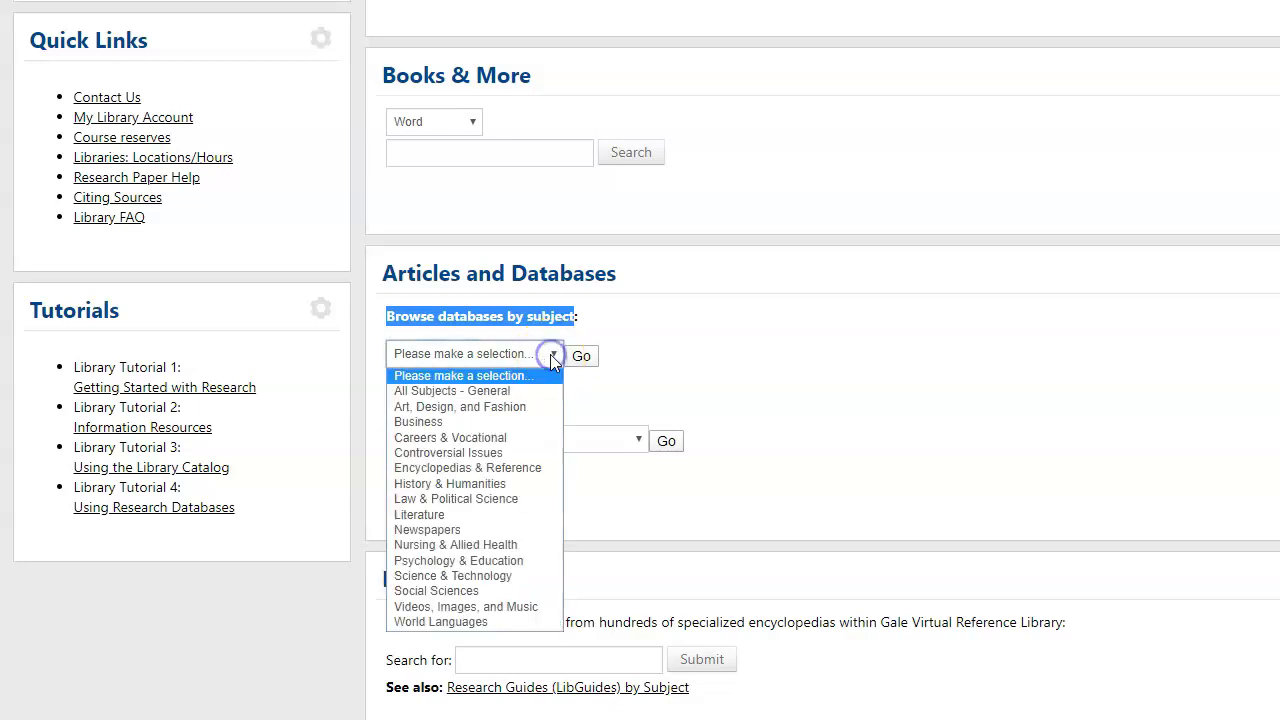
{"action": "left_click", "coordinate": [490, 455]}
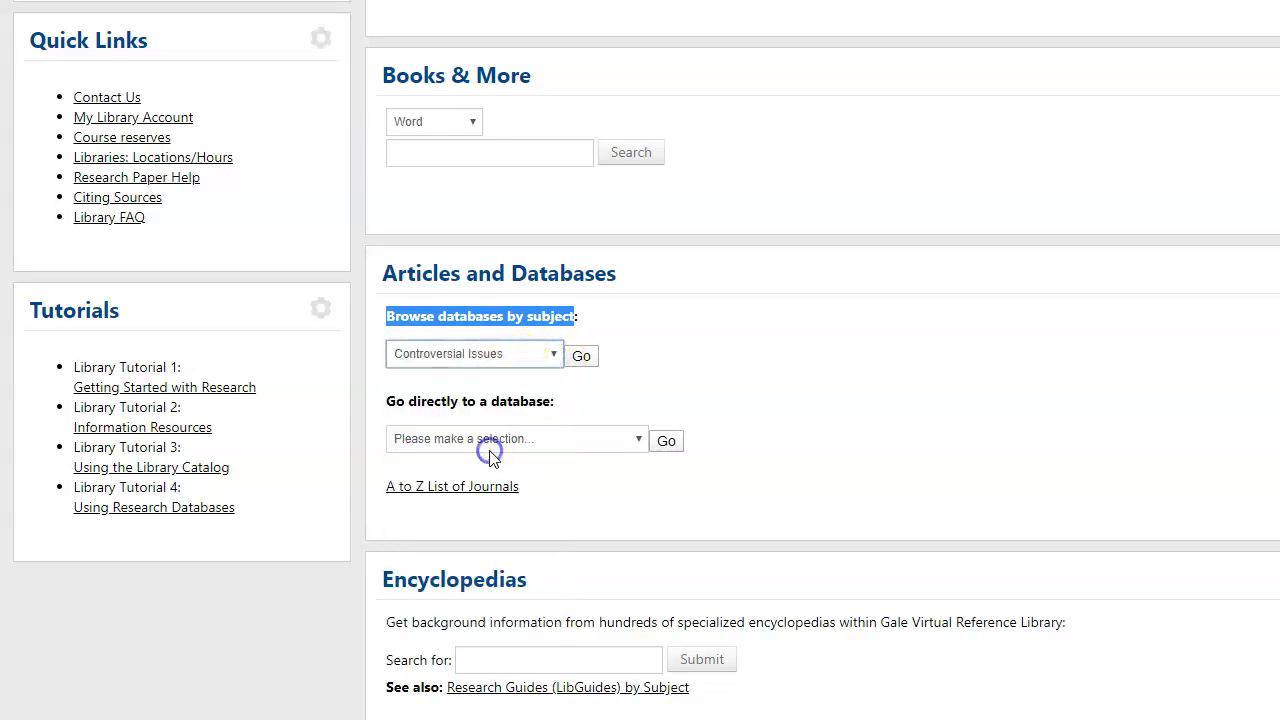
{"action": "left_click", "coordinate": [584, 360]}
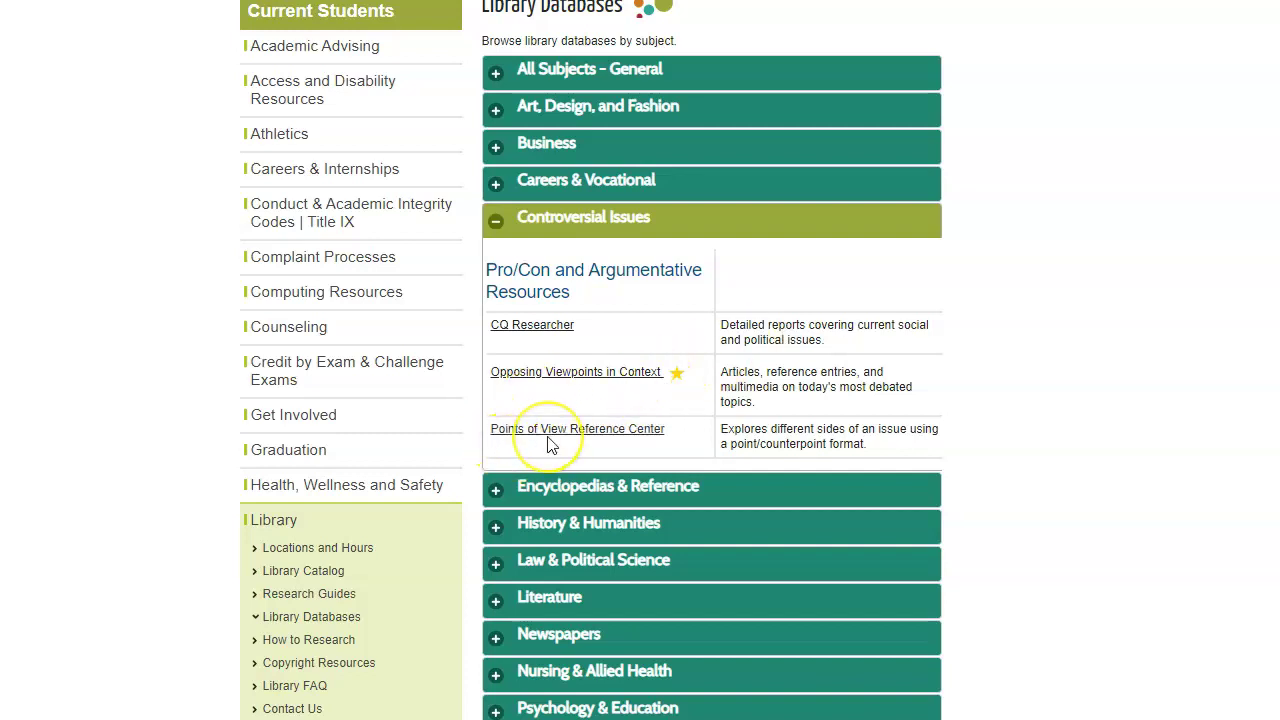
Open Points of View Reference Center from the Controversial Issues list and enter the MyPima sign-in.
{"action": "left_click", "coordinate": [580, 375]}
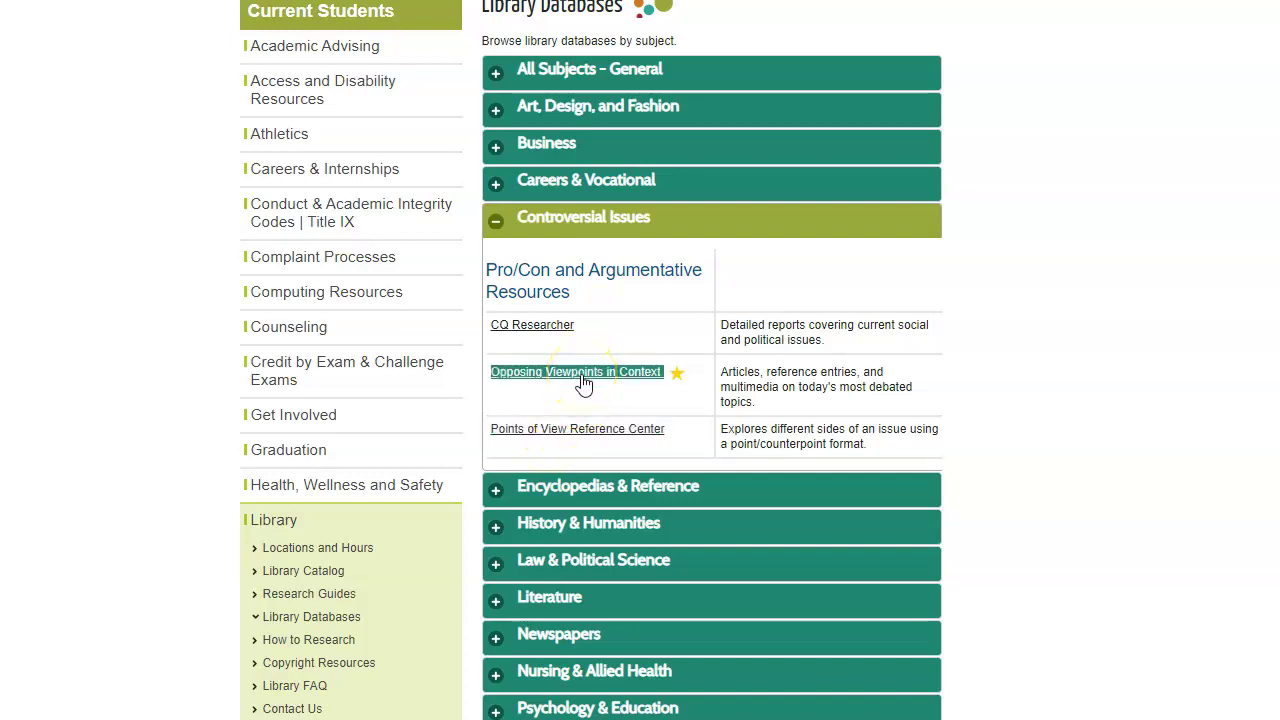
{"action": "left_click", "coordinate": [606, 432]}
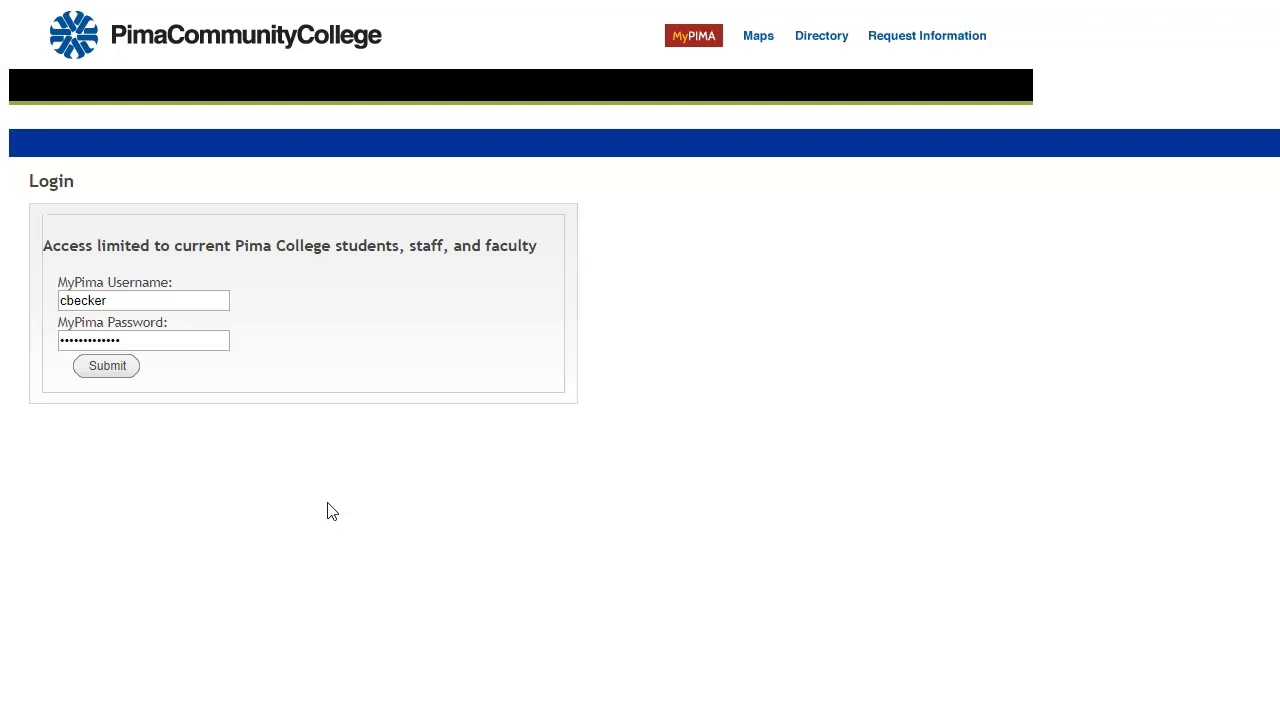
{"action": "left_click", "coordinate": [108, 367]}
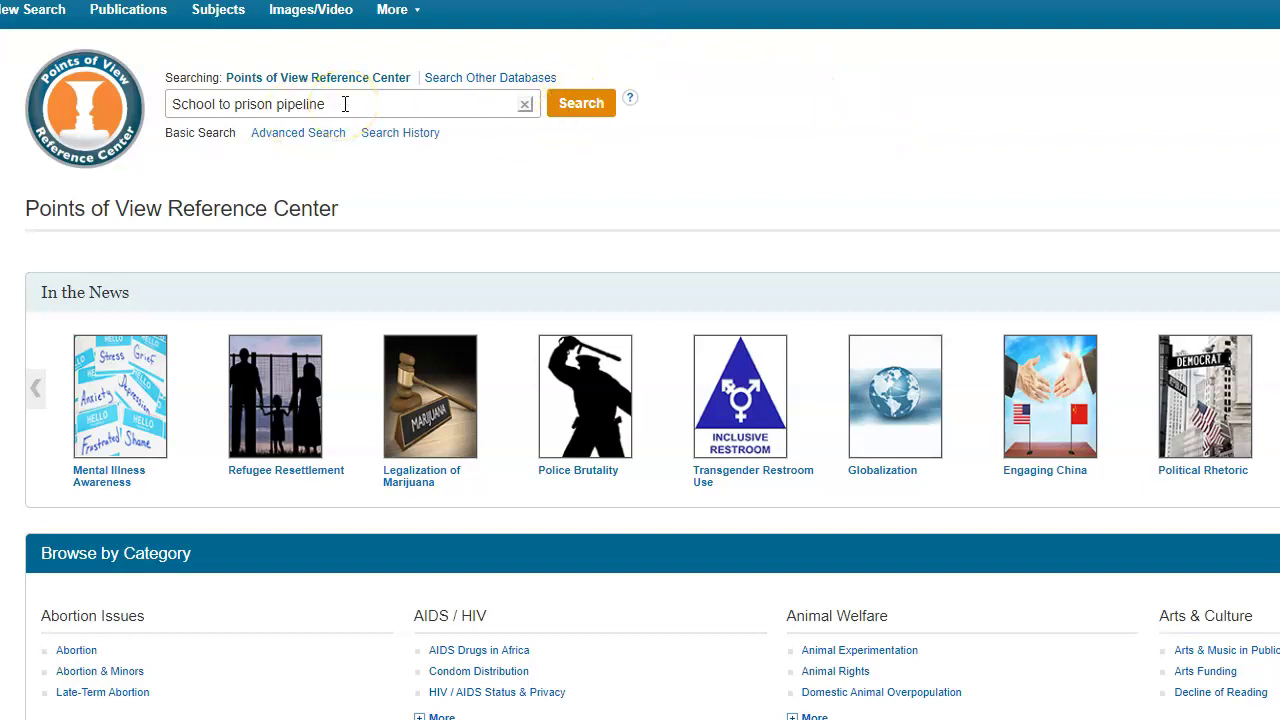
Search for 'School to prison pipeline', getting 295 full-text results from 2003–2020.
{"action": "left_click", "coordinate": [580, 105]}
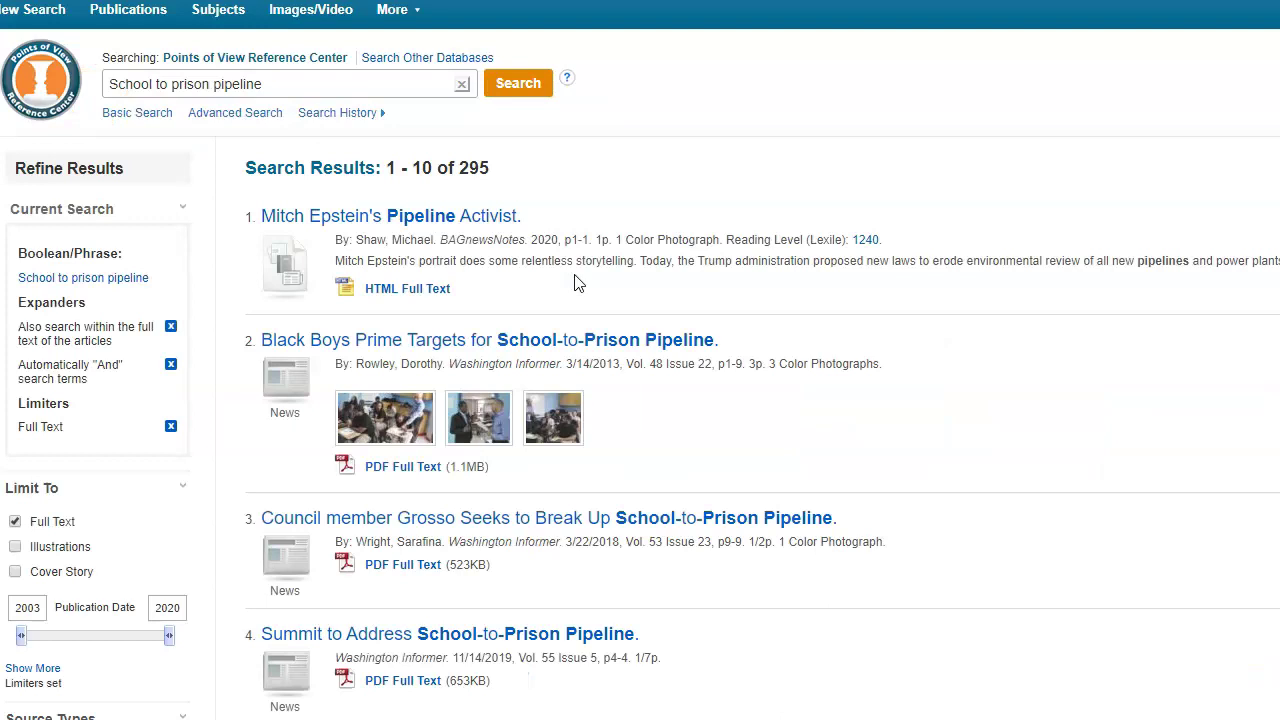
{"action": "left_click", "coordinate": [676, 271]}
{"action": "left_click", "coordinate": [339, 427]}
{"action": "left_click", "coordinate": [1008, 391]}
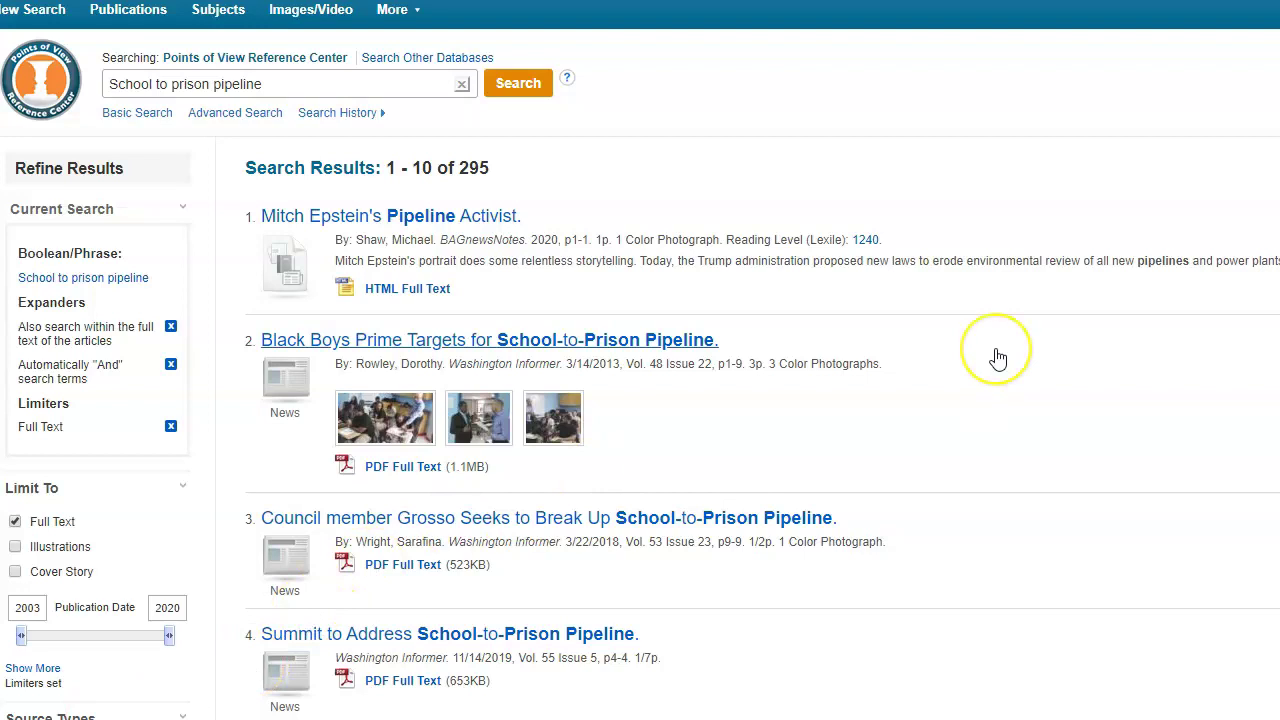
Open result 6, 'Time to Reverse the School-to-Prison Pipeline', and highlight its abstract.
{"action": "scroll", "coordinate": [998, 358], "scroll_direction": "down", "scroll_amount": 1}
{"action": "scroll", "coordinate": [998, 358], "scroll_direction": "down", "scroll_amount": 5}
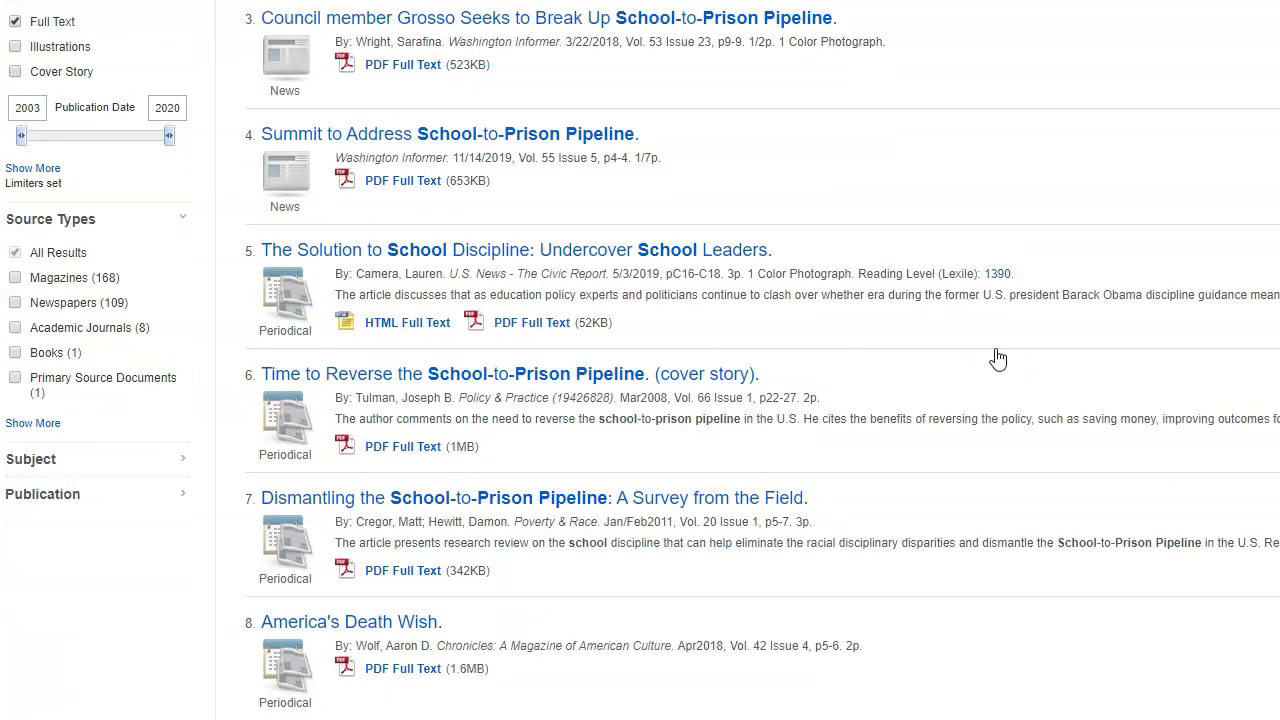
{"action": "scroll", "coordinate": [998, 358], "scroll_direction": "down", "scroll_amount": 1}
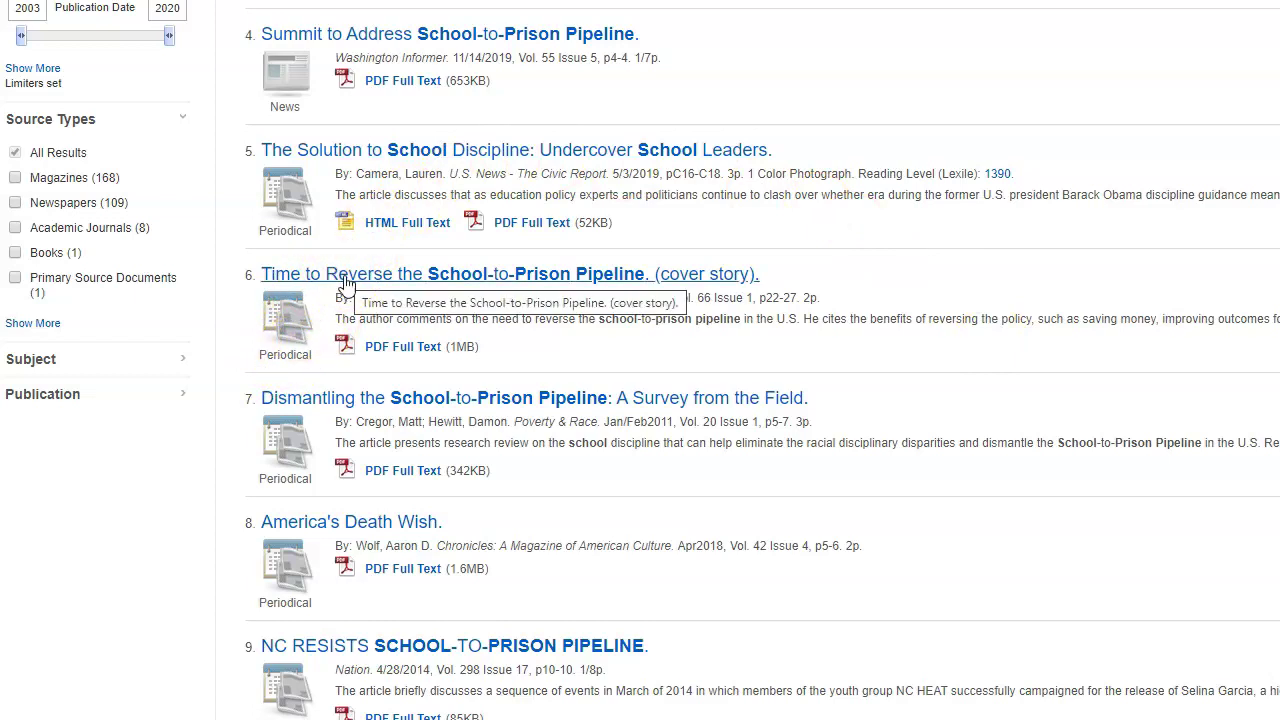
{"action": "left_click", "coordinate": [345, 280]}
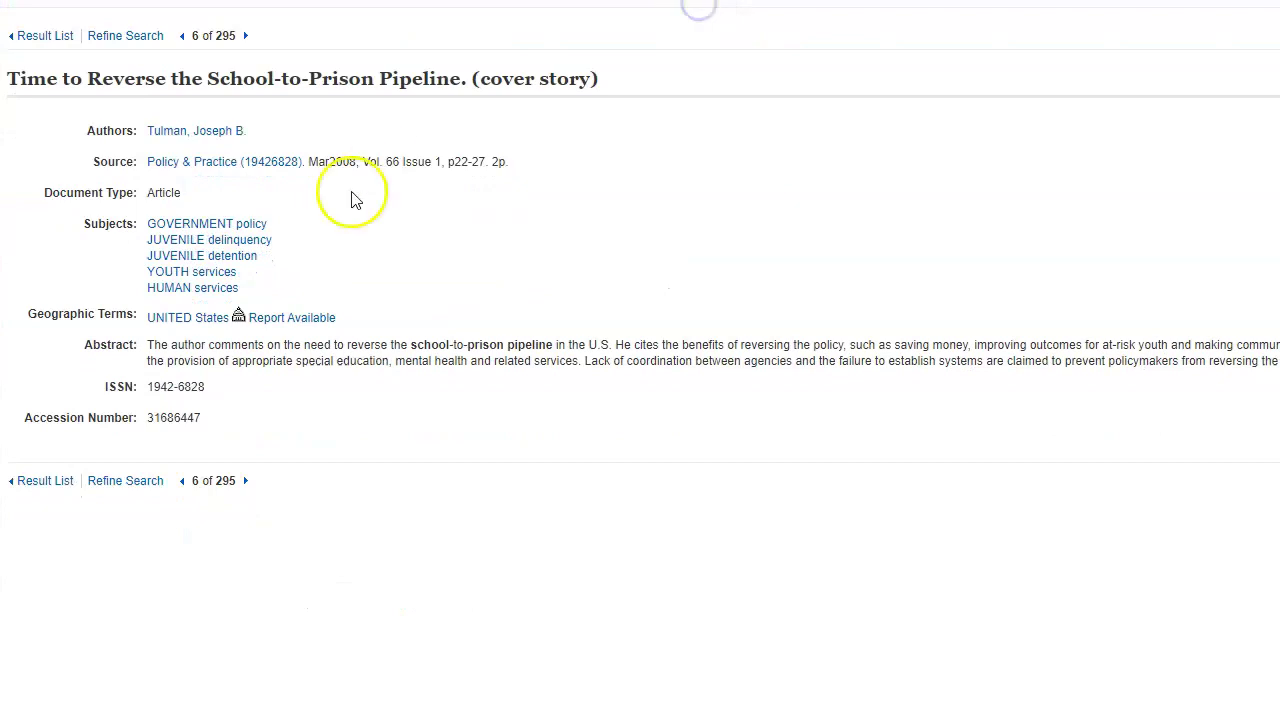
{"action": "left_click_drag", "start_coordinate": [150, 344], "coordinate": [1268, 364]}
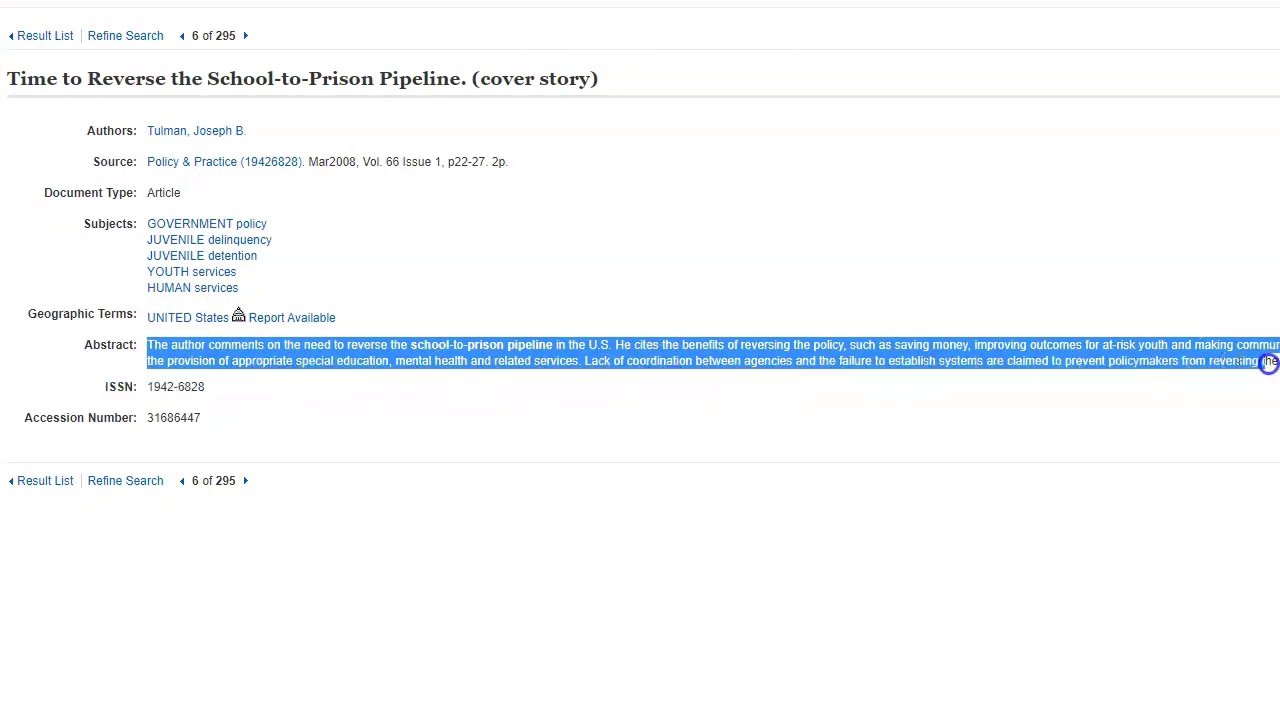
E-mail the article with the PDF attachment to the user's address, then show its citation formats.
{"action": "left_click", "coordinate": [532, 242]}
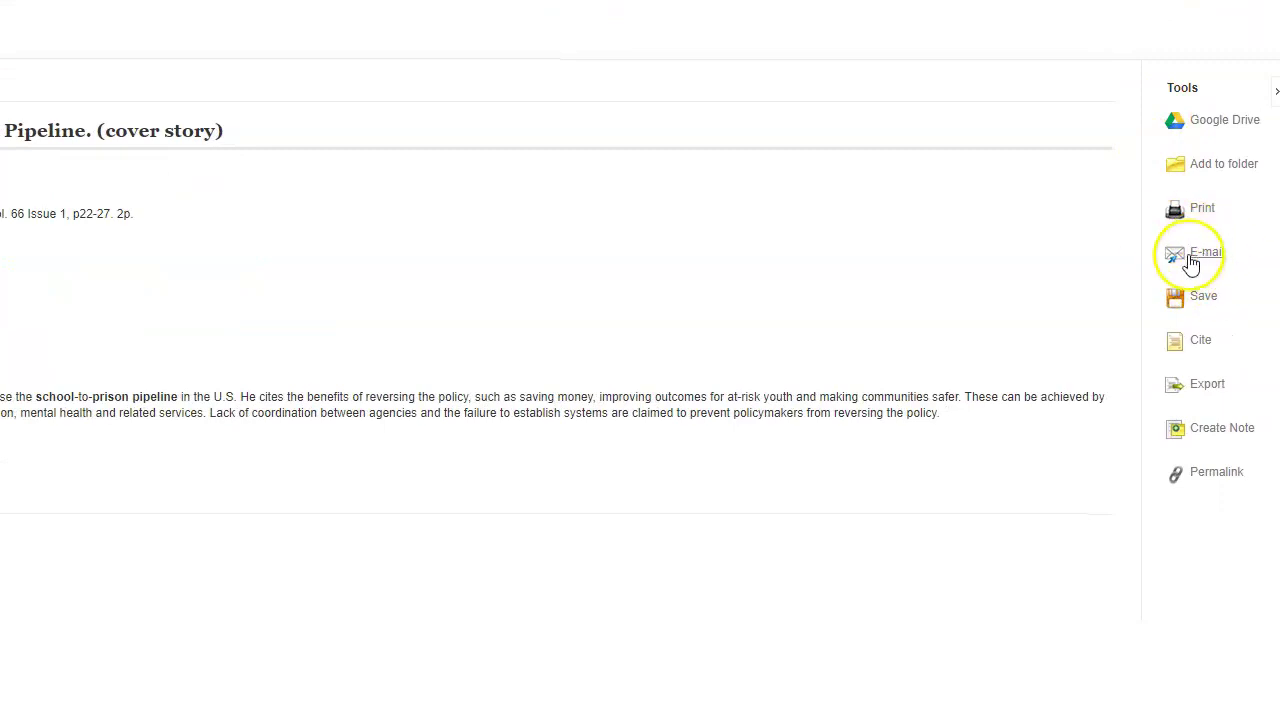
{"action": "left_click", "coordinate": [1191, 262]}
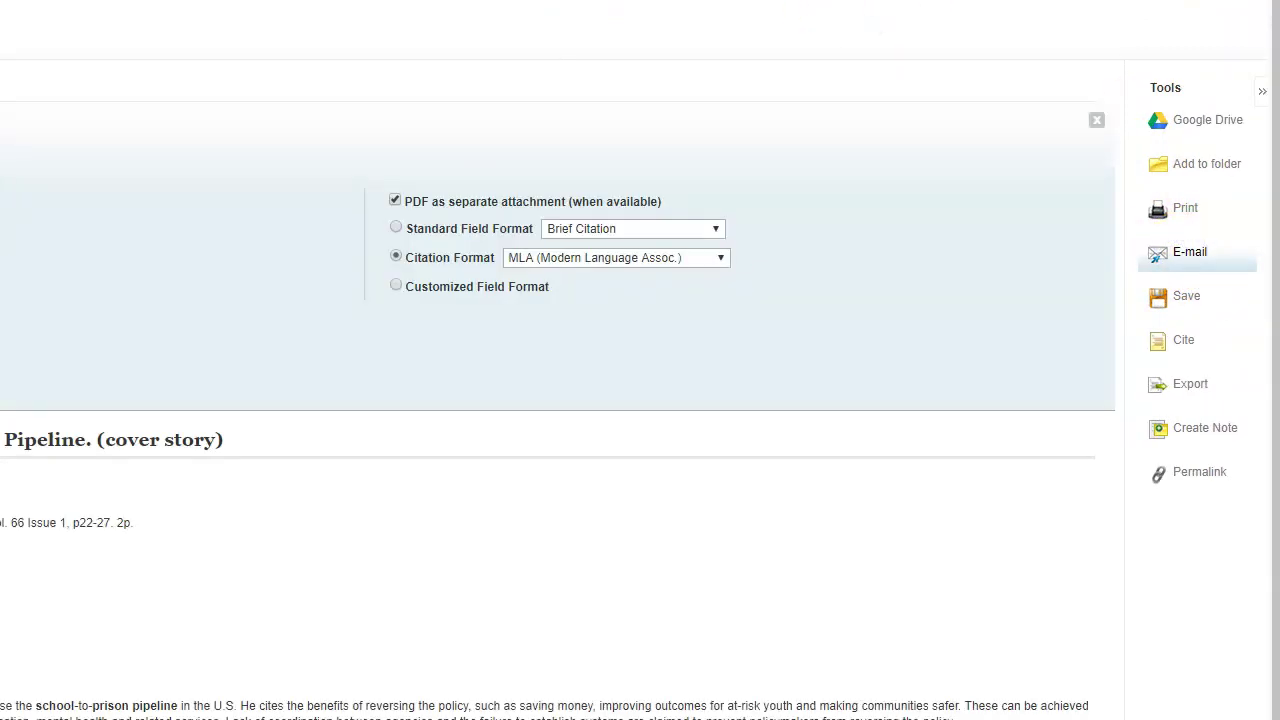
{"action": "left_click", "coordinate": [145, 207]}
{"action": "left_click", "coordinate": [171, 248]}
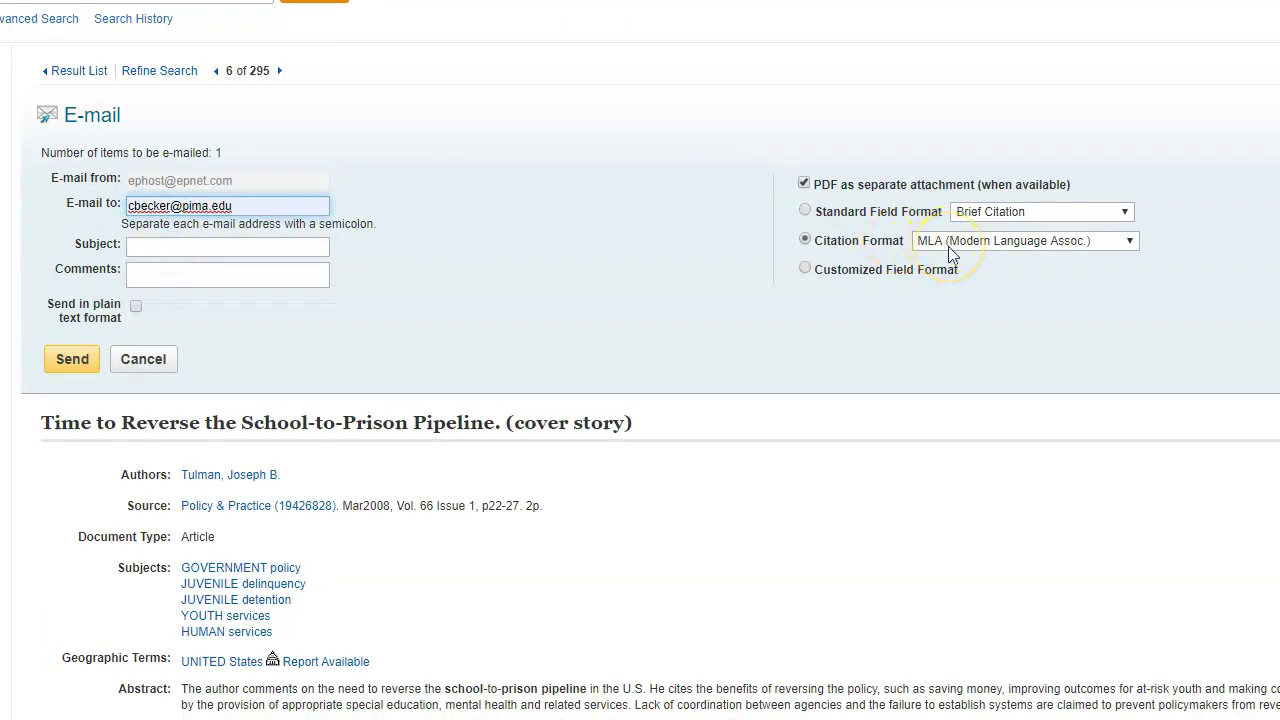
{"action": "left_click_drag", "start_coordinate": [1098, 192], "coordinate": [814, 186]}
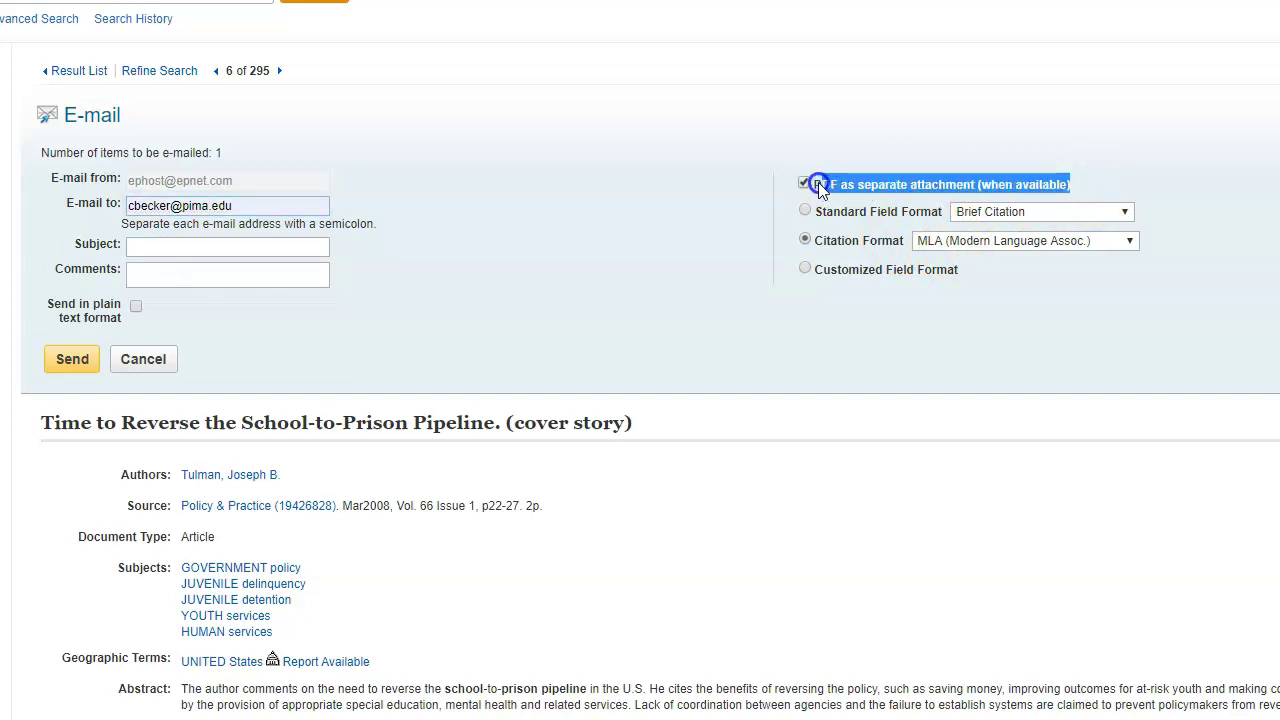
{"action": "left_click", "coordinate": [62, 361]}
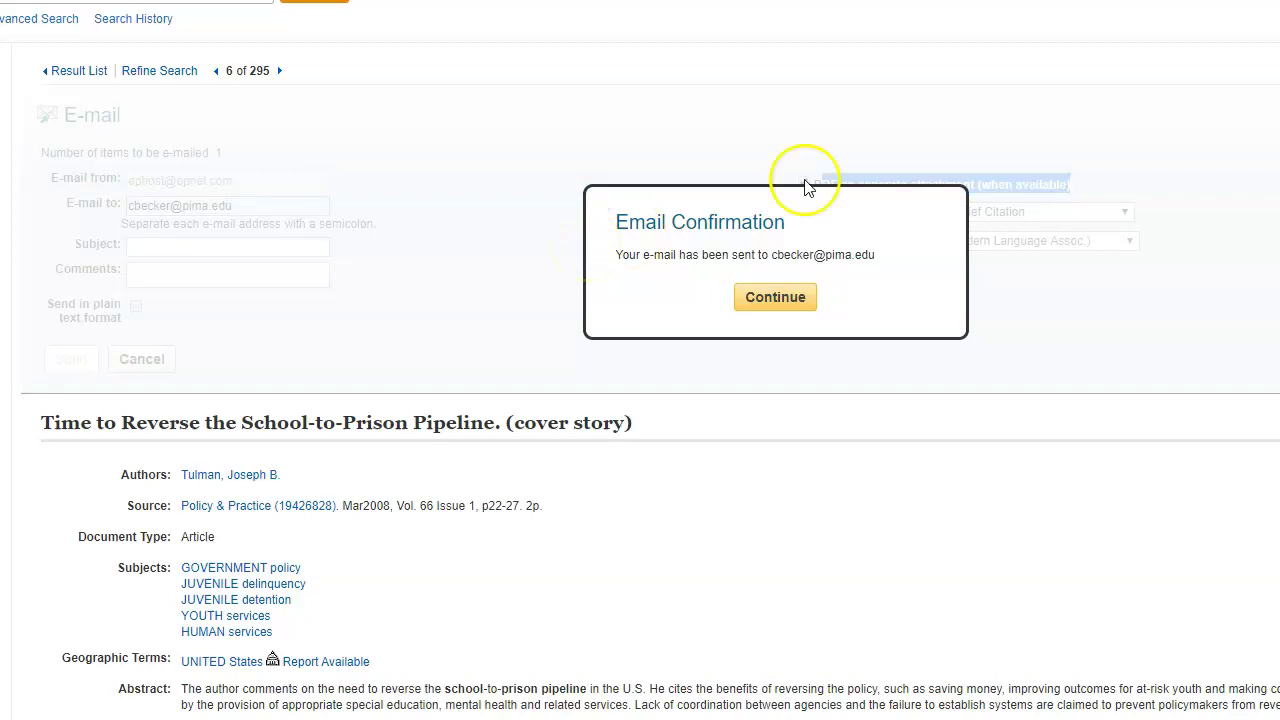
{"action": "left_click", "coordinate": [778, 297]}
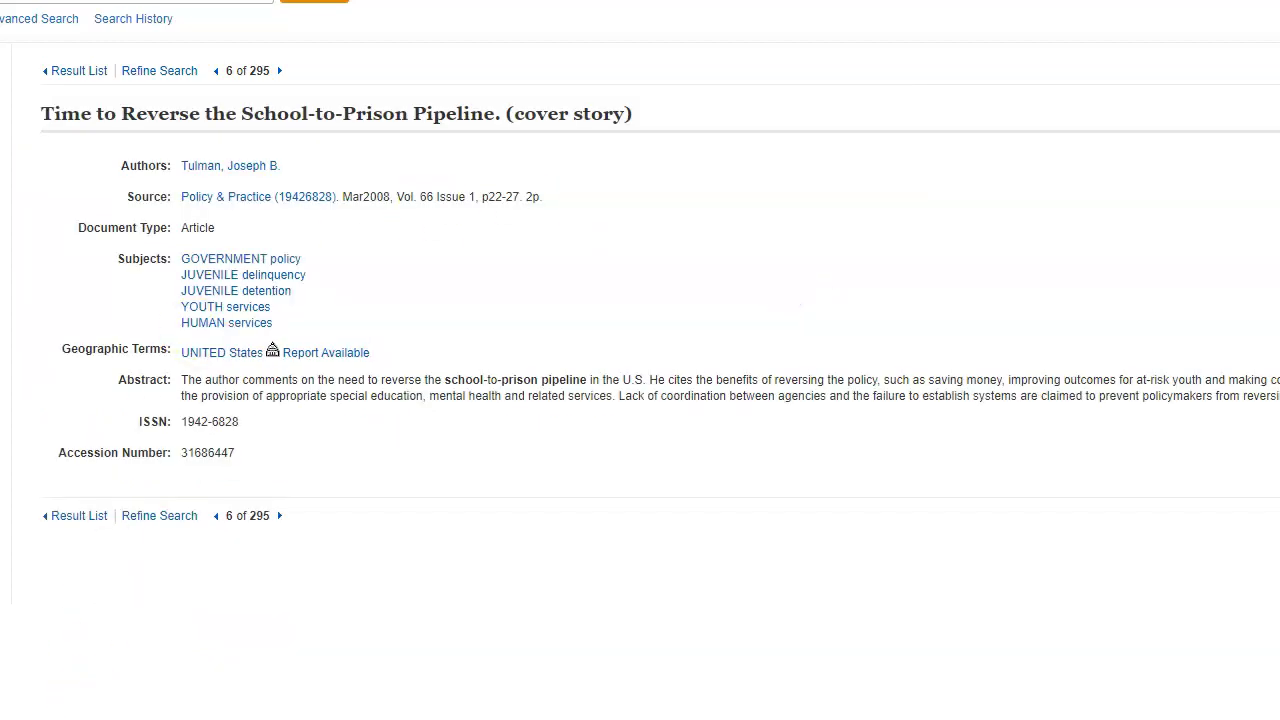
{"action": "left_click", "coordinate": [1204, 330]}
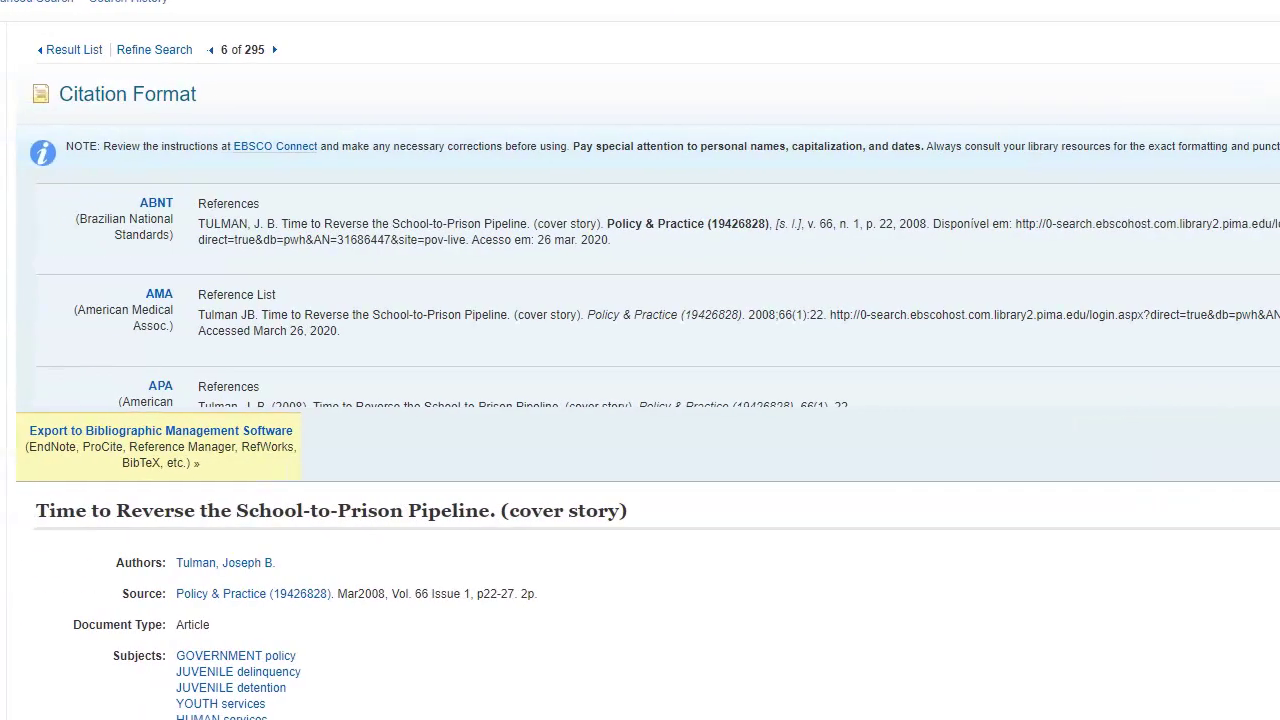
Select the article's MLA citation text, then switch to the Gale Opposing Viewpoints page.
{"action": "scroll", "coordinate": [657, 257], "scroll_direction": "down", "scroll_amount": 6}
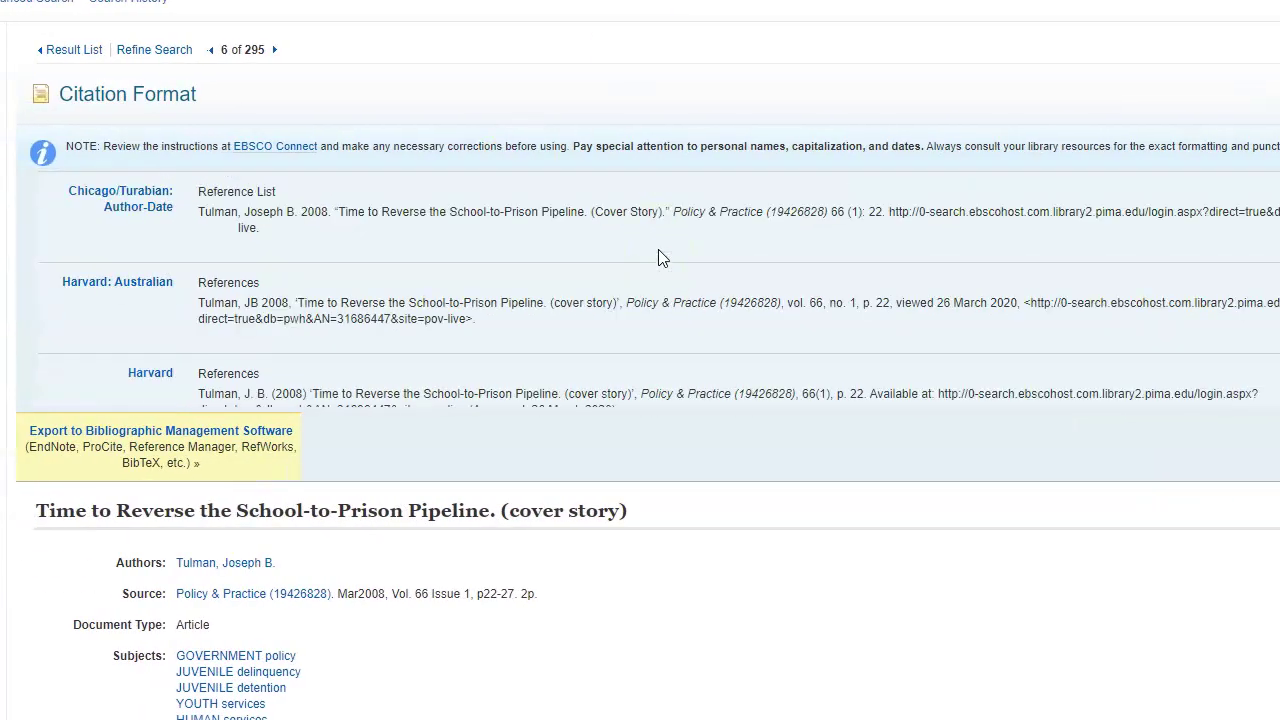
{"action": "scroll", "coordinate": [658, 257], "scroll_direction": "down", "scroll_amount": 4}
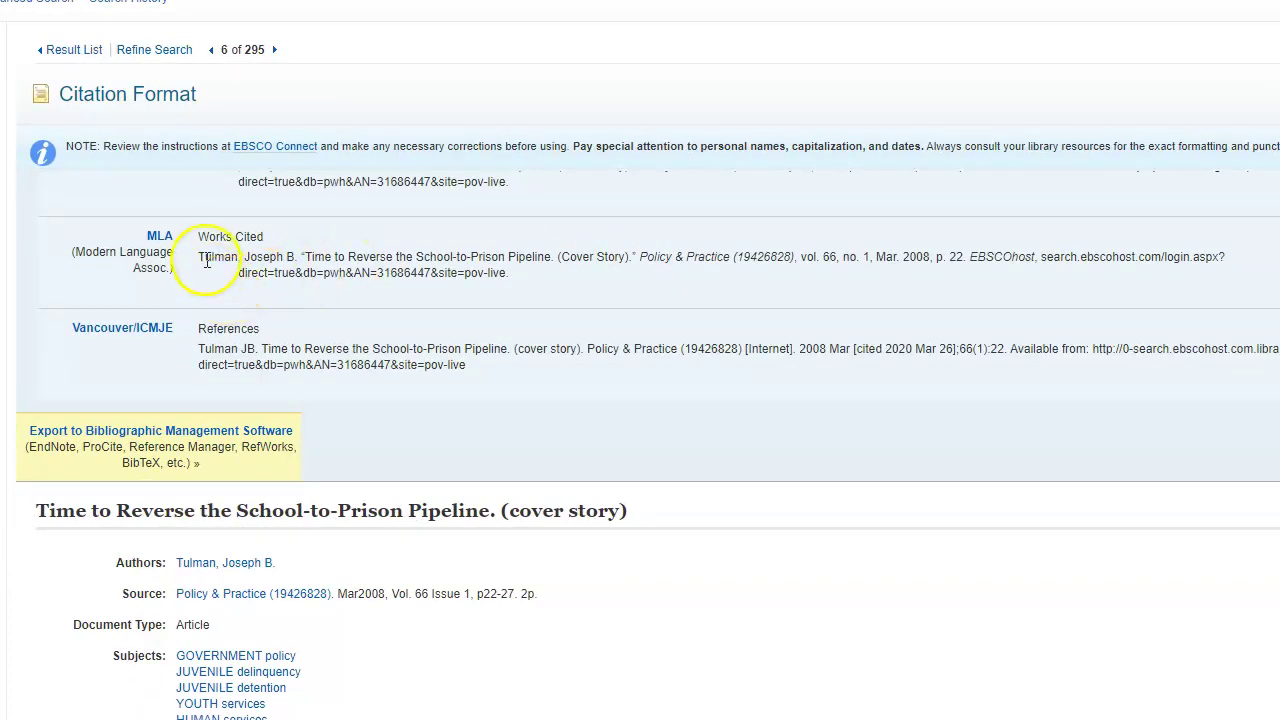
{"action": "left_click_drag", "start_coordinate": [197, 260], "coordinate": [520, 283]}
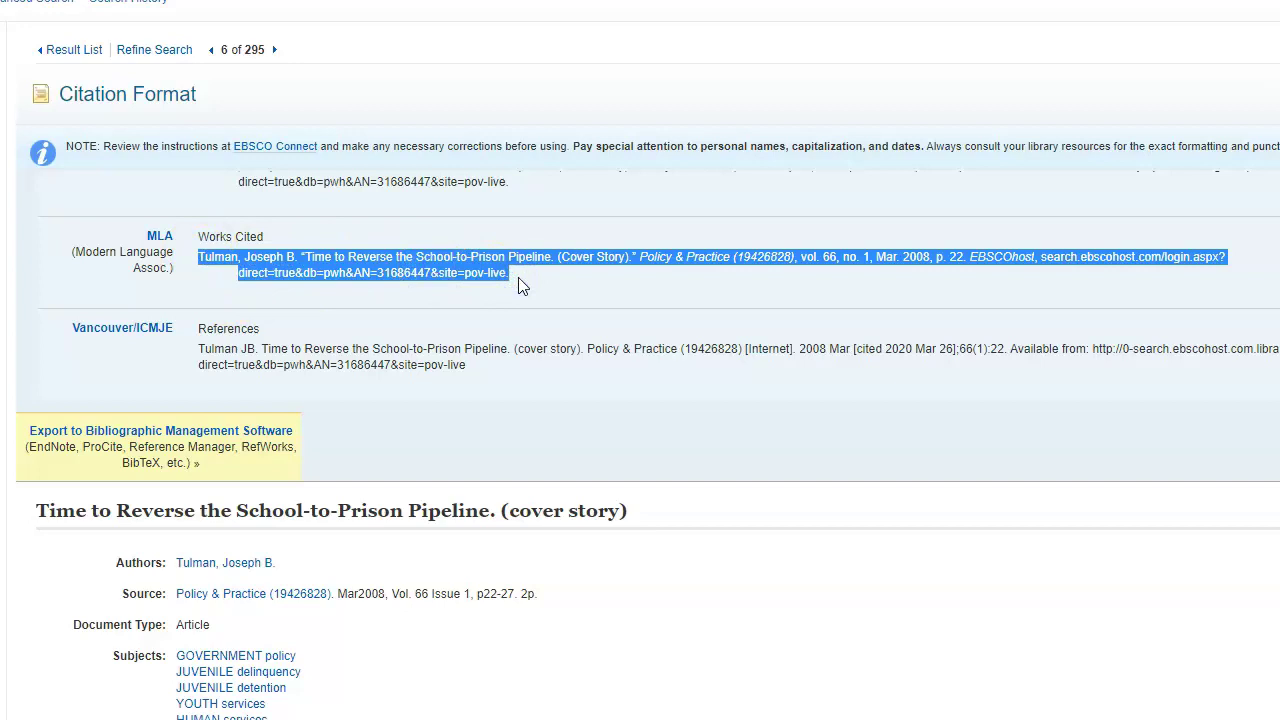
{"action": "key", "text": "alt+Tab"}
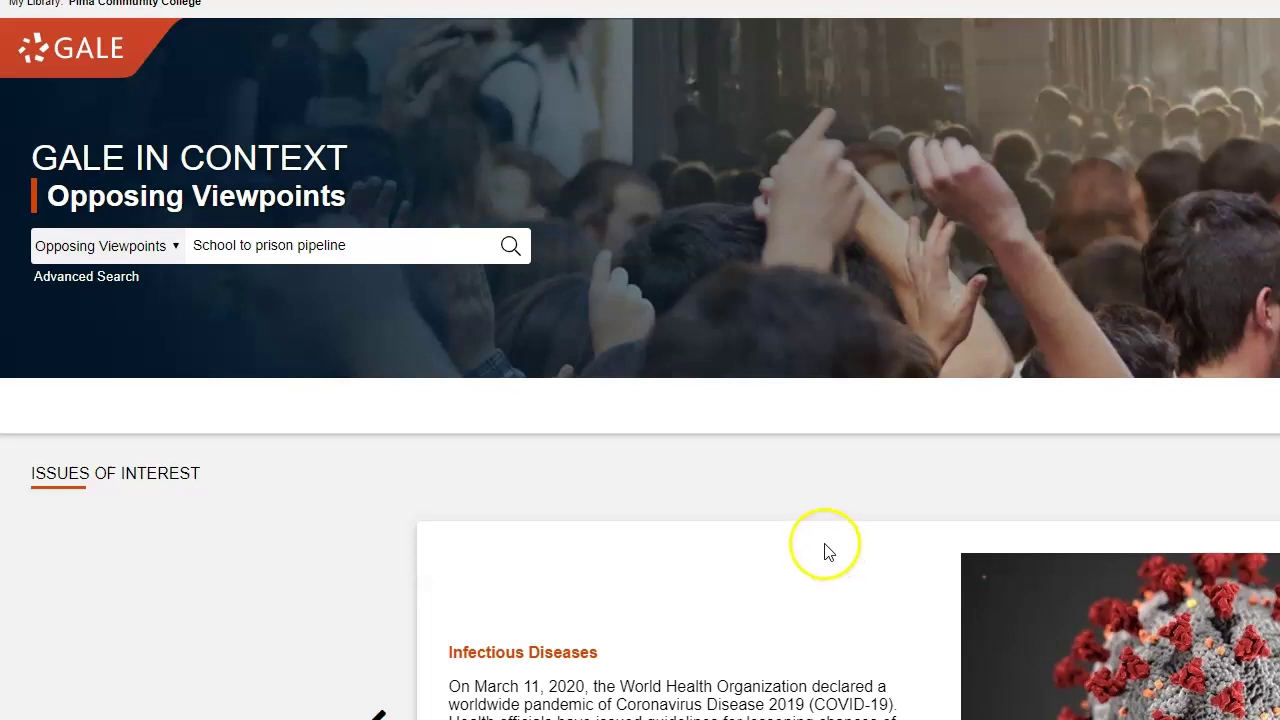
Search Gale Opposing Viewpoints for 'School to prison pipeline' and scroll to the Academic Journals results.
{"action": "left_click", "coordinate": [511, 249]}
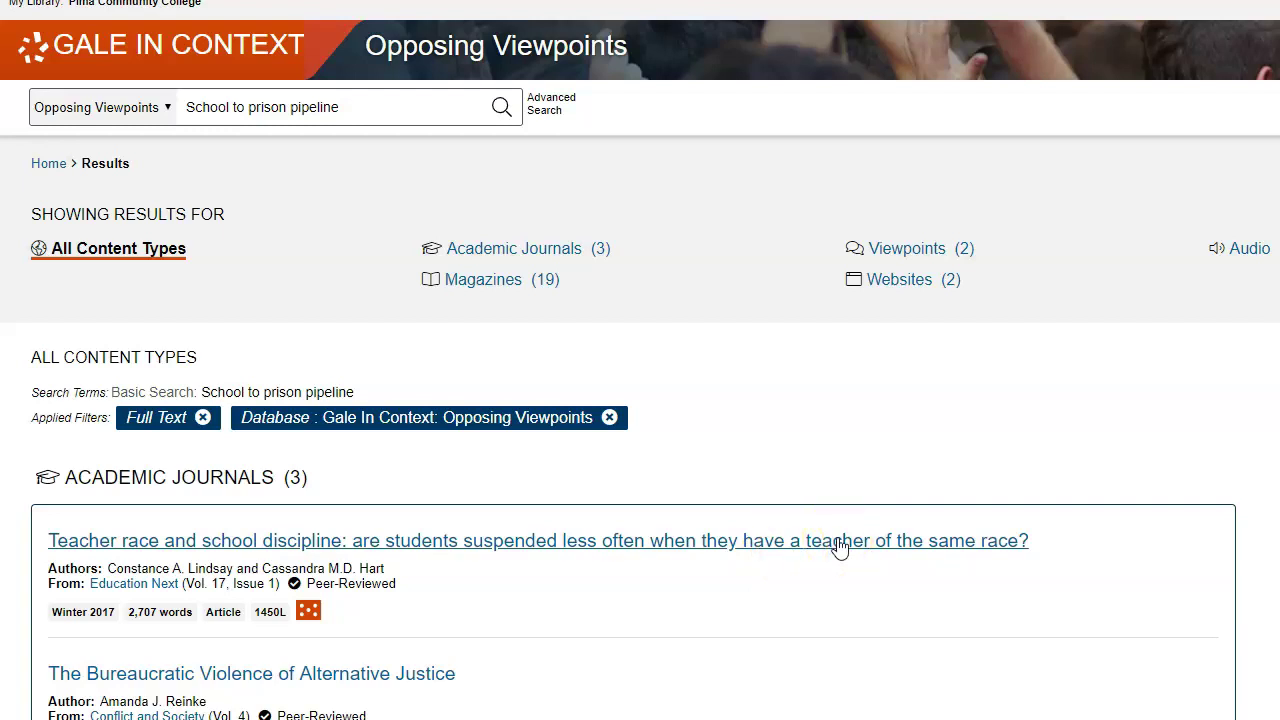
{"action": "left_click", "coordinate": [914, 527]}
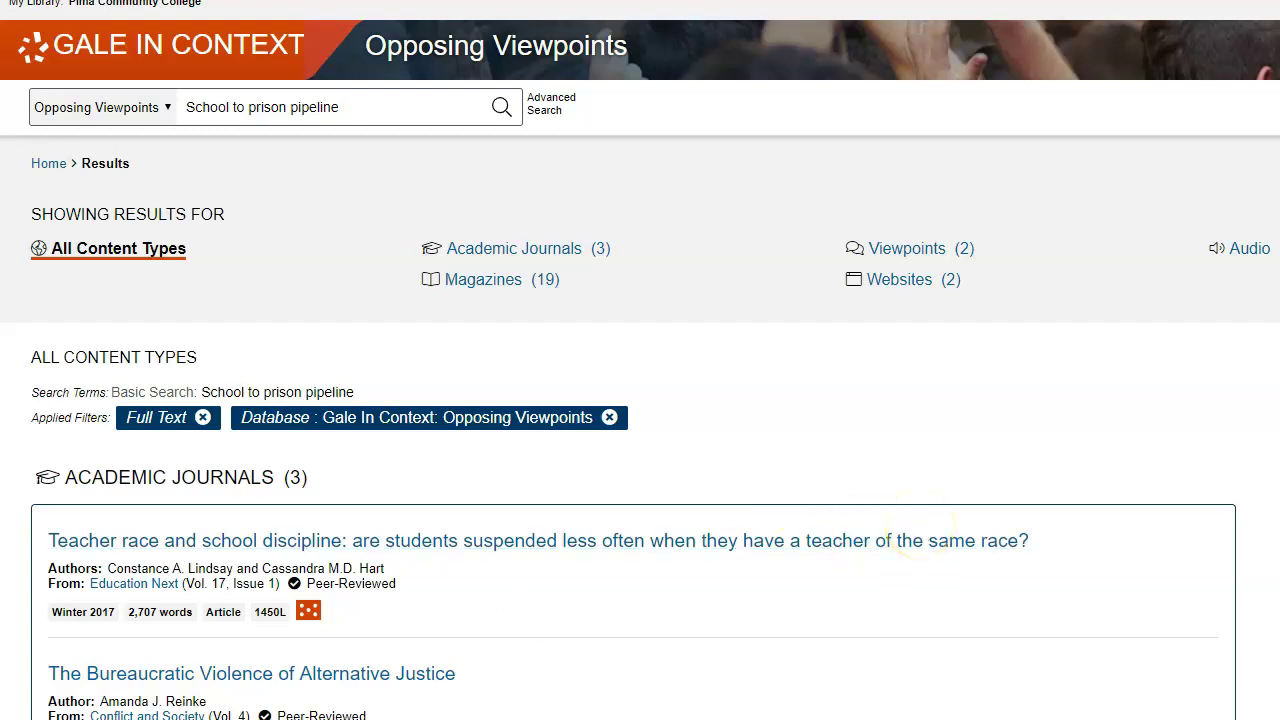
{"action": "scroll", "coordinate": [974, 508], "scroll_direction": "down", "scroll_amount": 3}
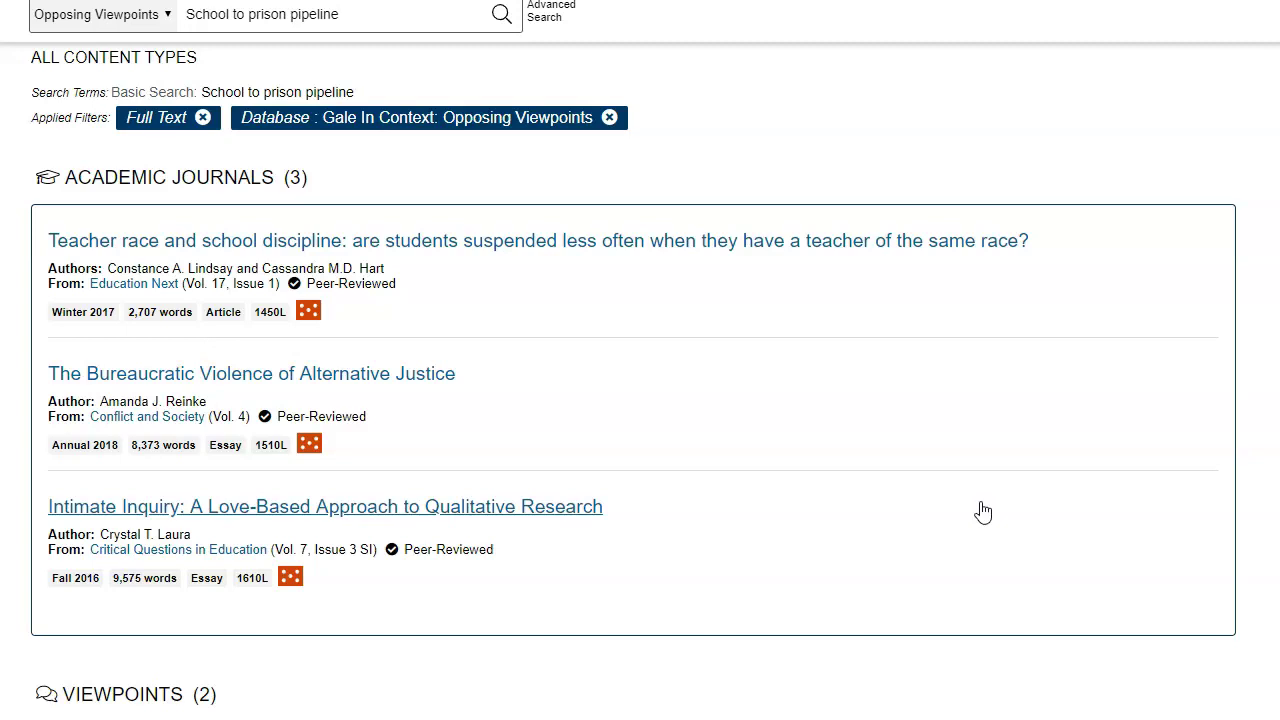
{"action": "left_click_drag", "start_coordinate": [23, 240], "coordinate": [700, 244]}
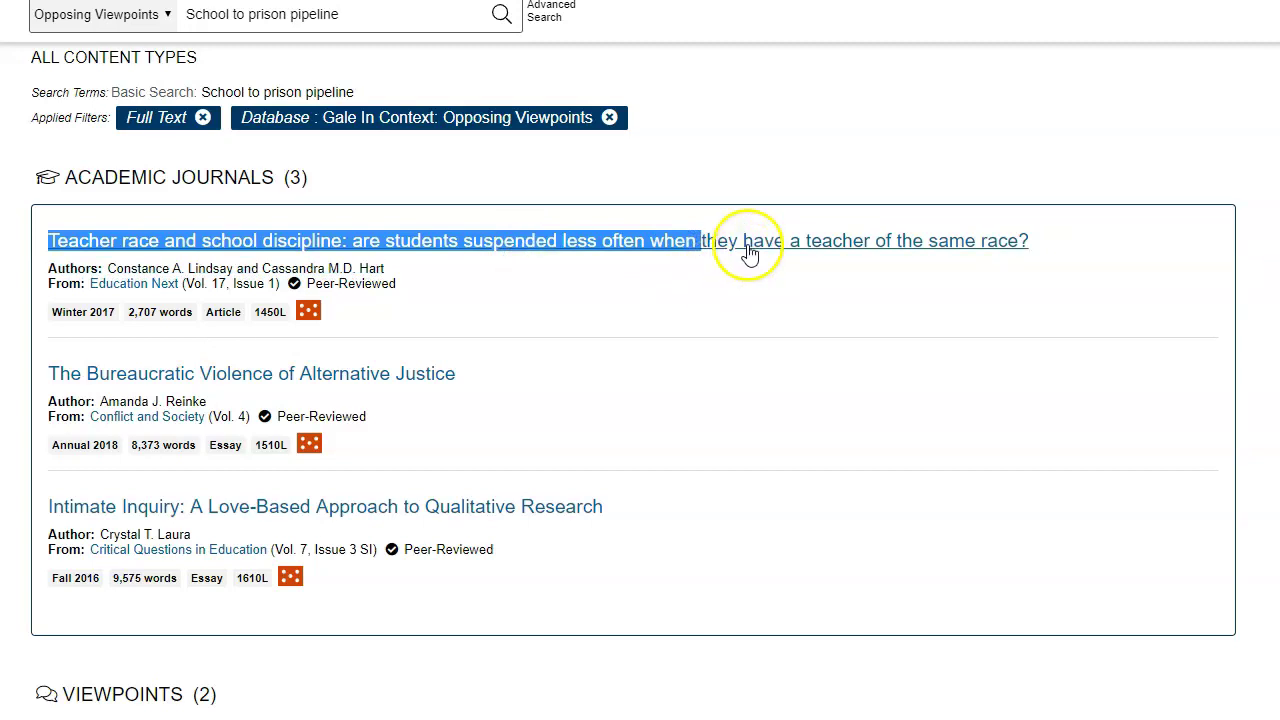
Open the Education Next article 'Teacher race and school discipline' and scroll through it.
{"action": "left_click", "coordinate": [750, 250]}
{"action": "scroll", "coordinate": [943, 371], "scroll_direction": "down", "scroll_amount": 5}
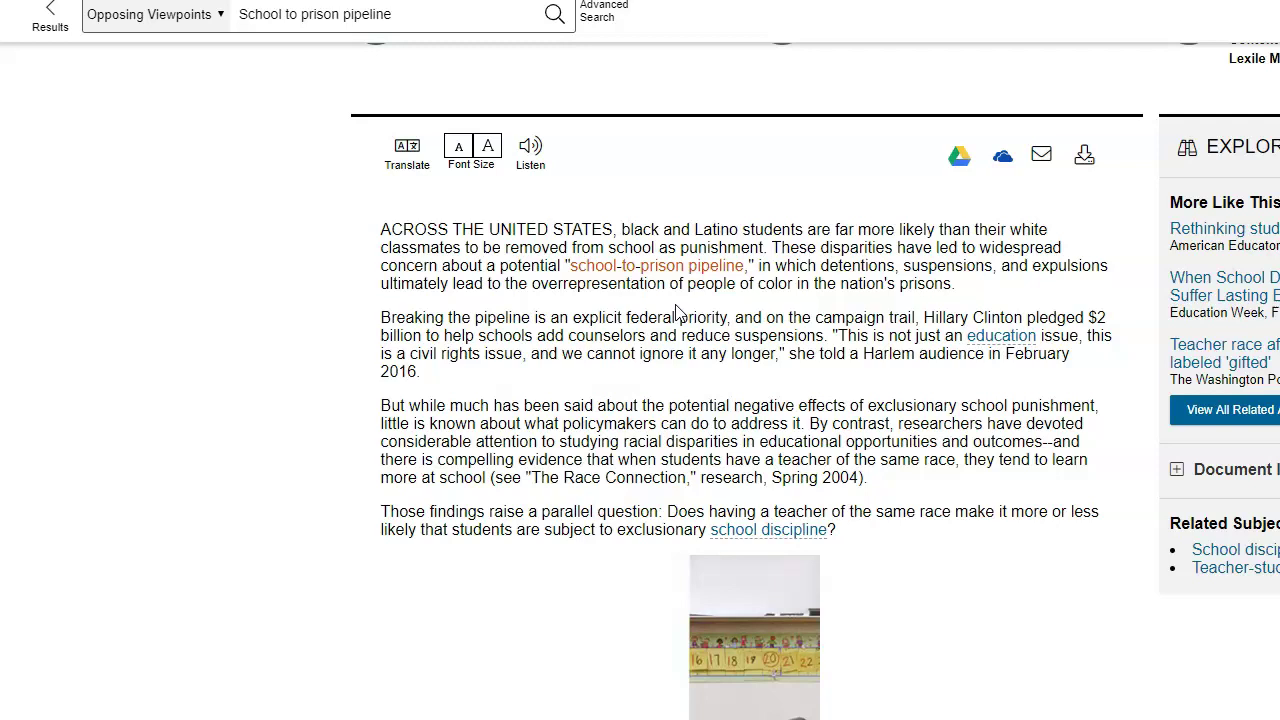
{"action": "scroll", "coordinate": [880, 594], "scroll_direction": "up", "scroll_amount": 4}
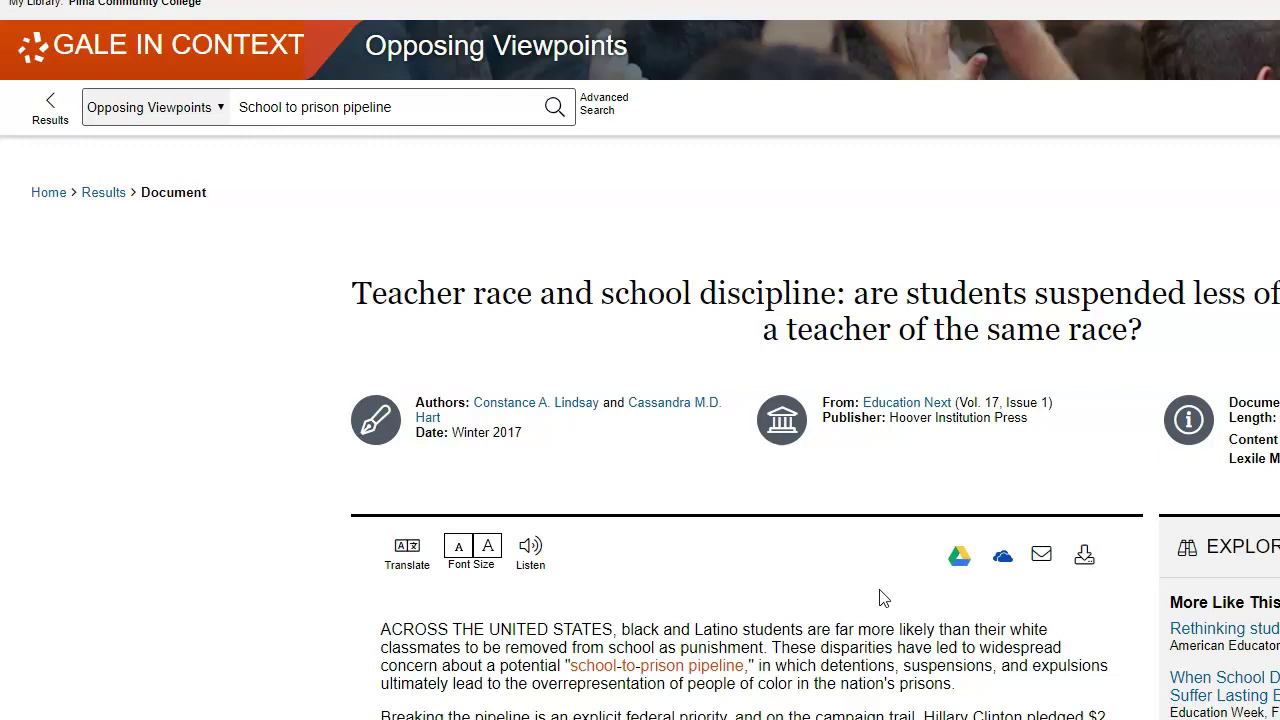
{"action": "left_click", "coordinate": [688, 620]}
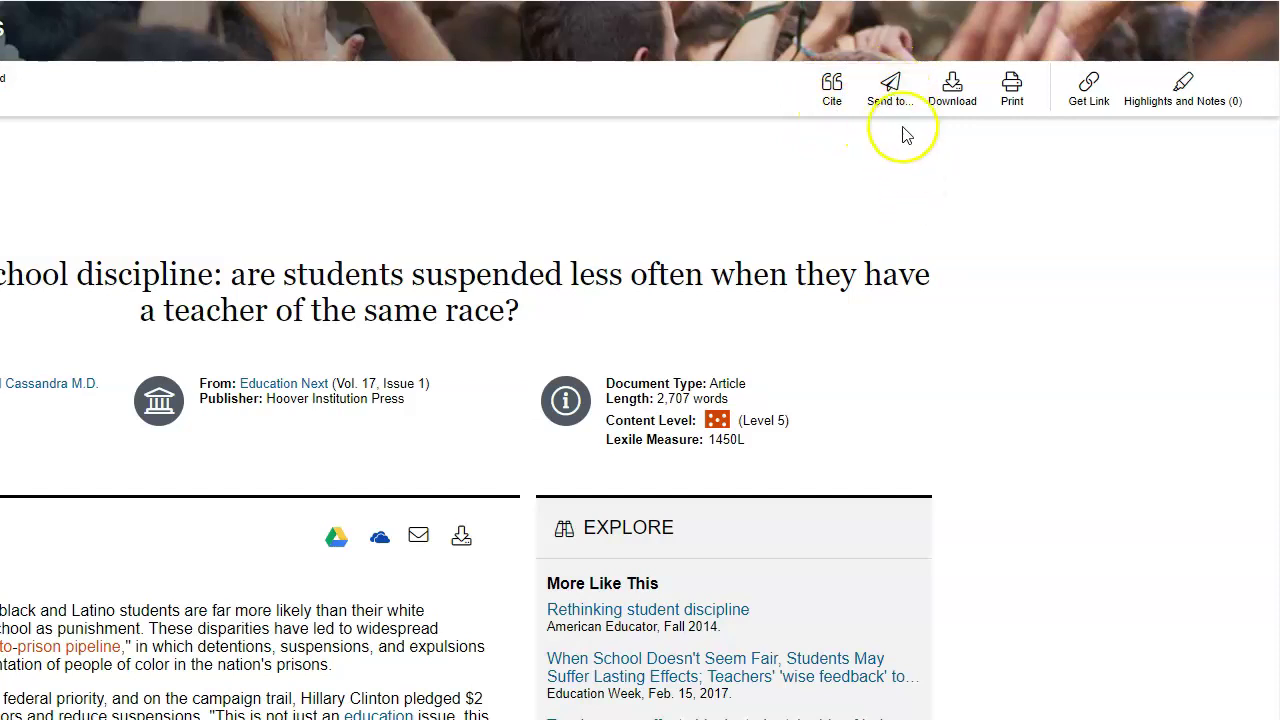
Start e-mailing the Teacher race article, then view its MLA citation.
{"action": "left_click", "coordinate": [892, 97]}
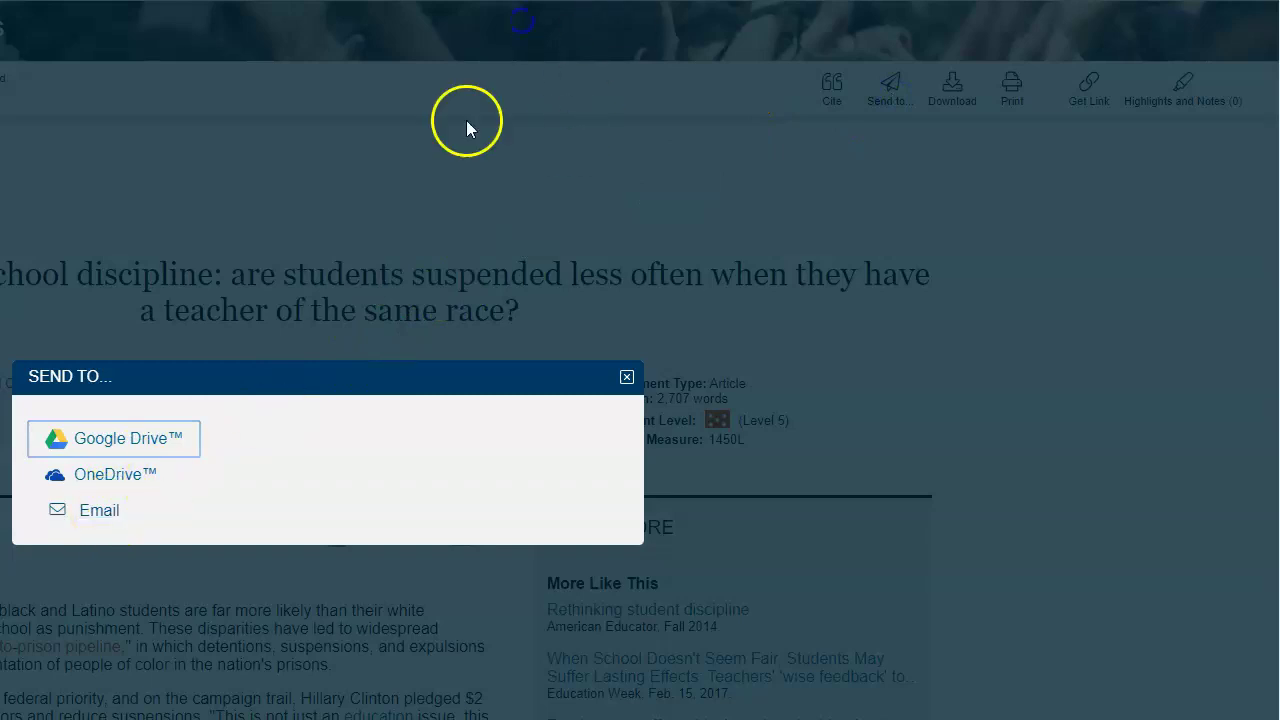
{"action": "left_click", "coordinate": [104, 514]}
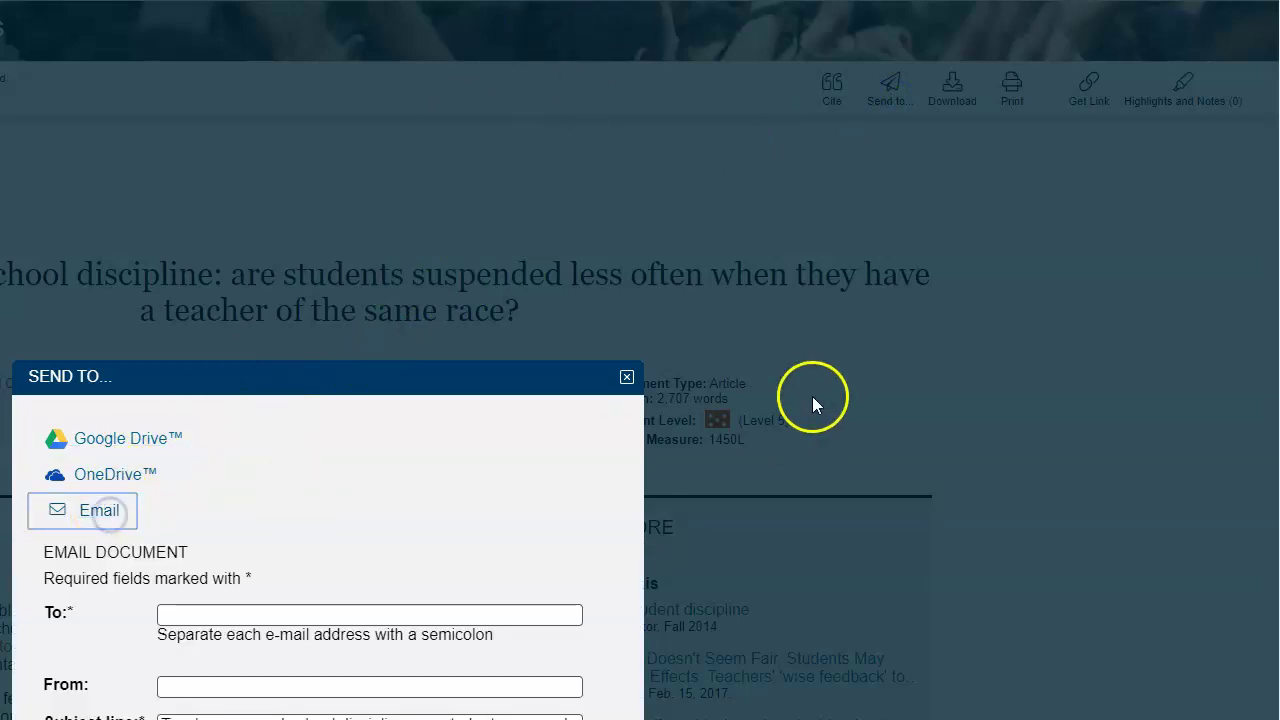
{"action": "scroll", "coordinate": [340, 440], "scroll_direction": "down", "scroll_amount": 2}
{"action": "scroll", "coordinate": [340, 440], "scroll_direction": "down", "scroll_amount": 1}
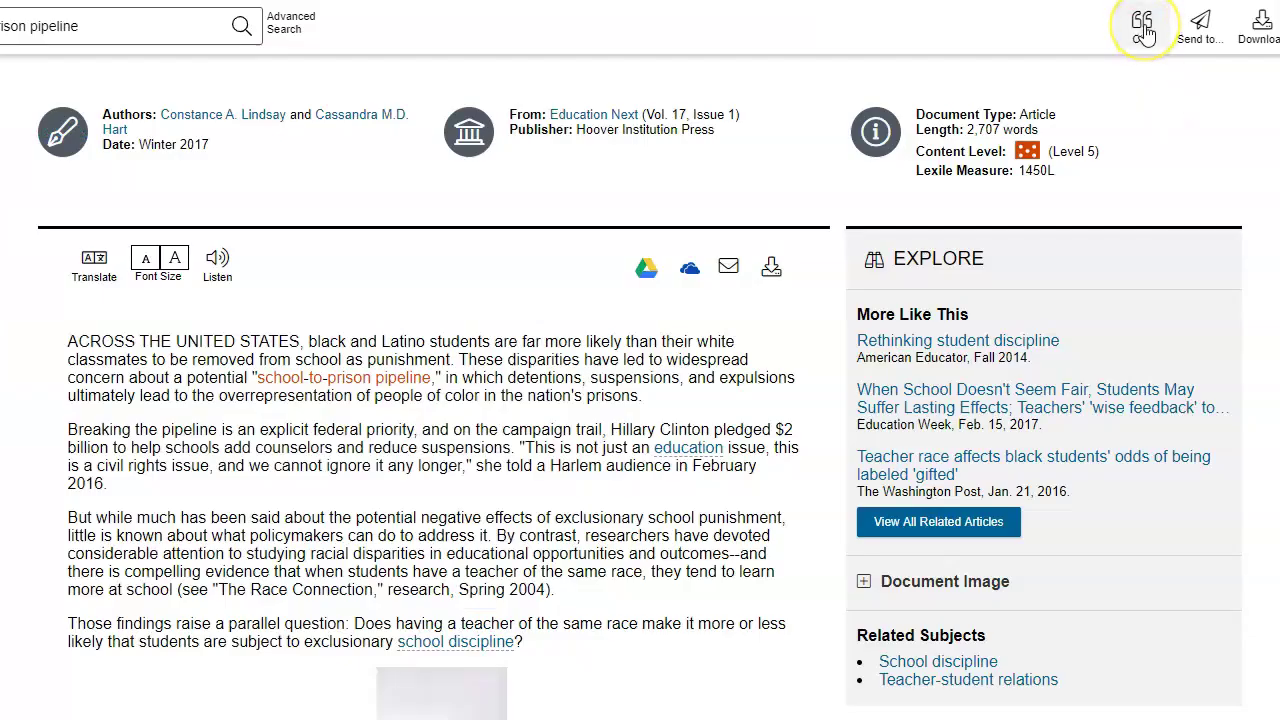
{"action": "left_click", "coordinate": [1143, 33]}
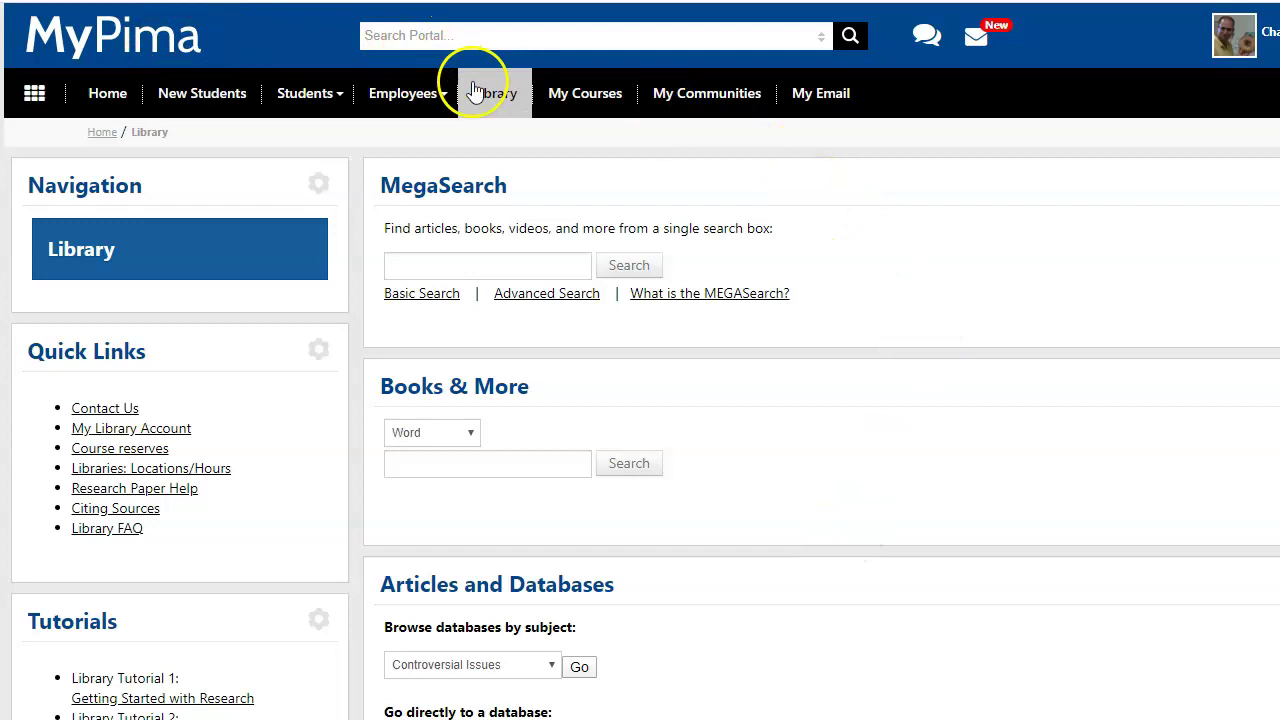
Reopen the Controversial Issues database list and open Opposing Viewpoints in Context.
{"action": "scroll", "coordinate": [624, 567], "scroll_direction": "down", "scroll_amount": 2}
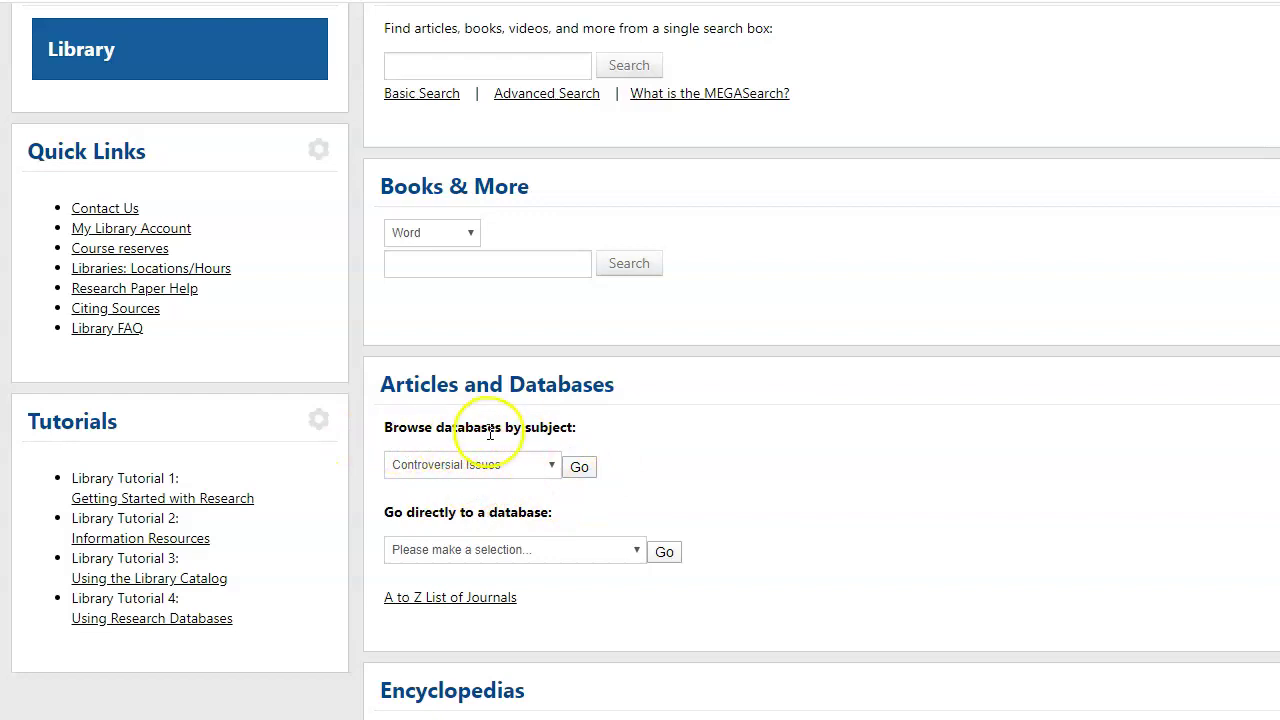
{"action": "left_click", "coordinate": [579, 467]}
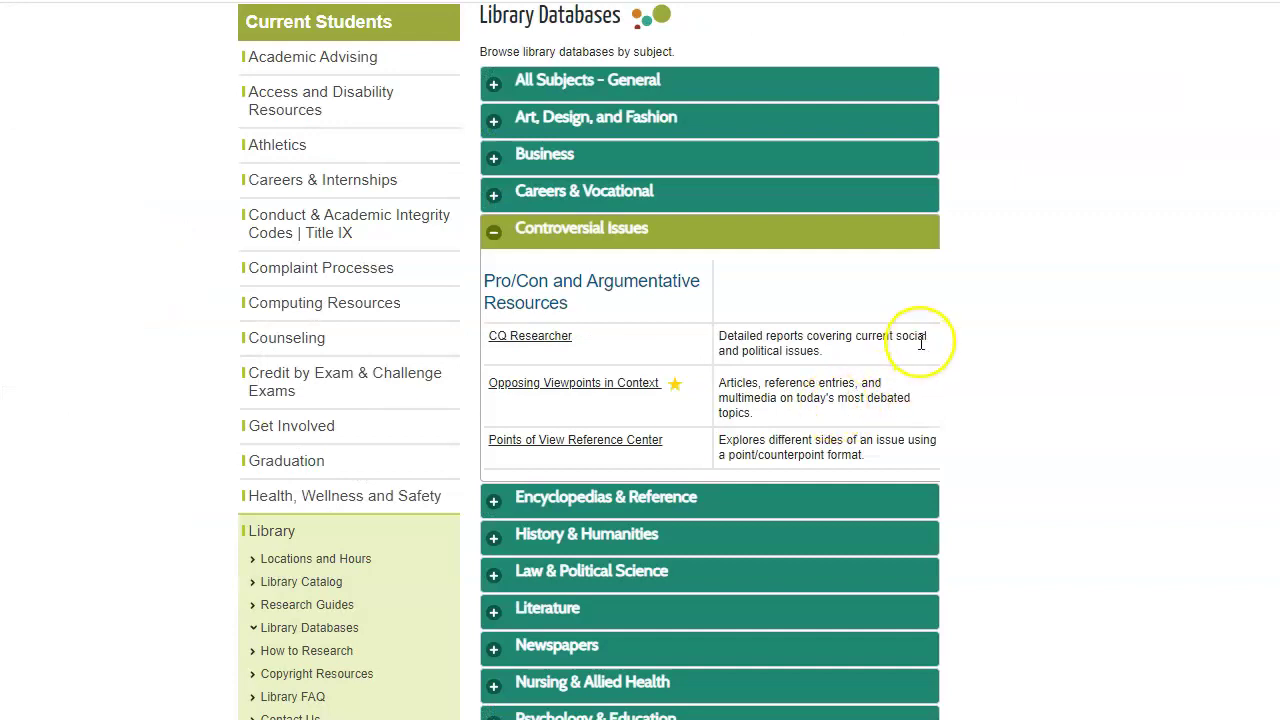
{"action": "left_click", "coordinate": [571, 384]}
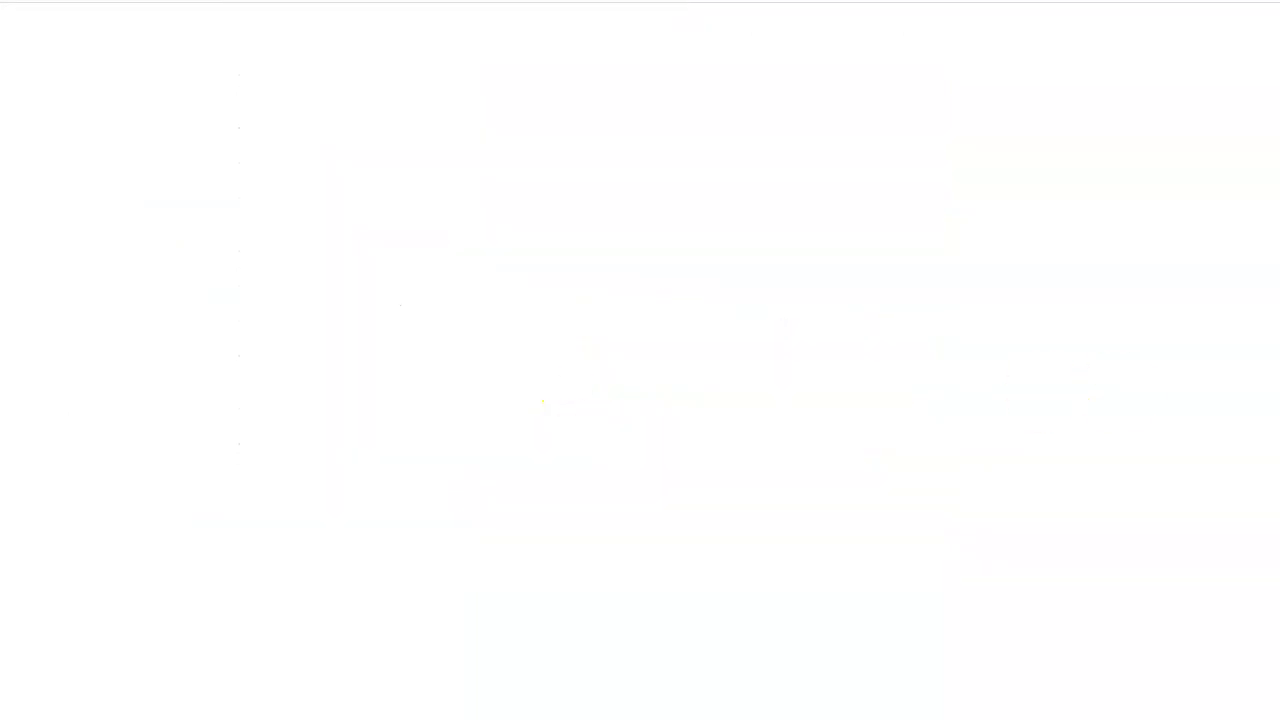